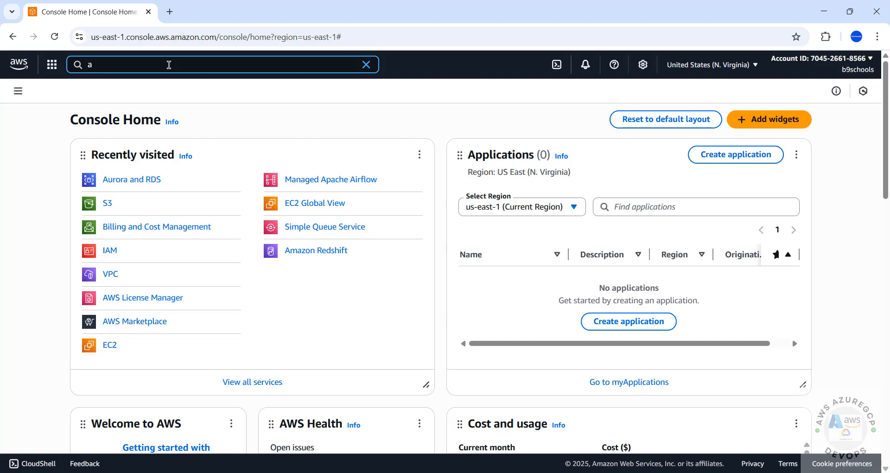
Open the Aurora and RDS service and start creating a database from its DB instances list
{"action": "key", "text": "BackSpace"}
{"action": "type", "text": "rds"}
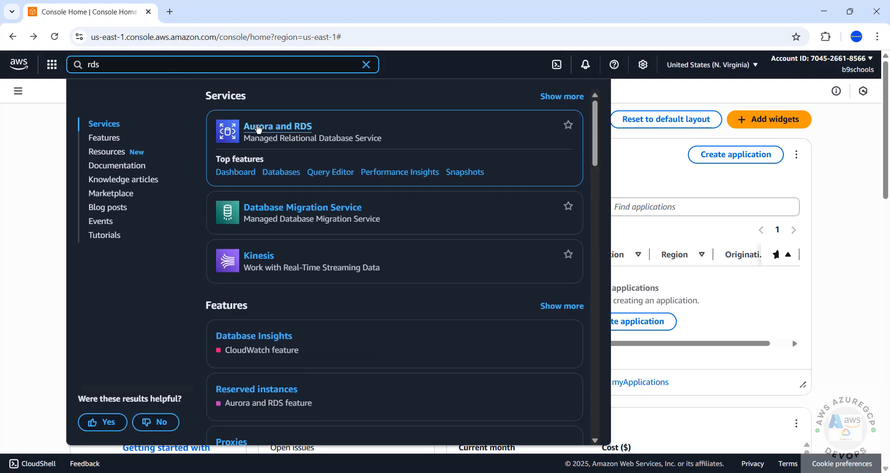
{"action": "left_click", "coordinate": [259, 129]}
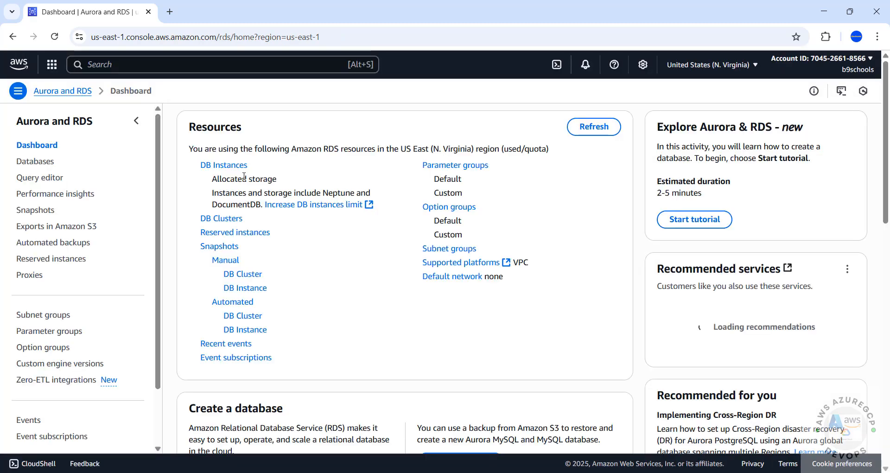
{"action": "left_click", "coordinate": [220, 167]}
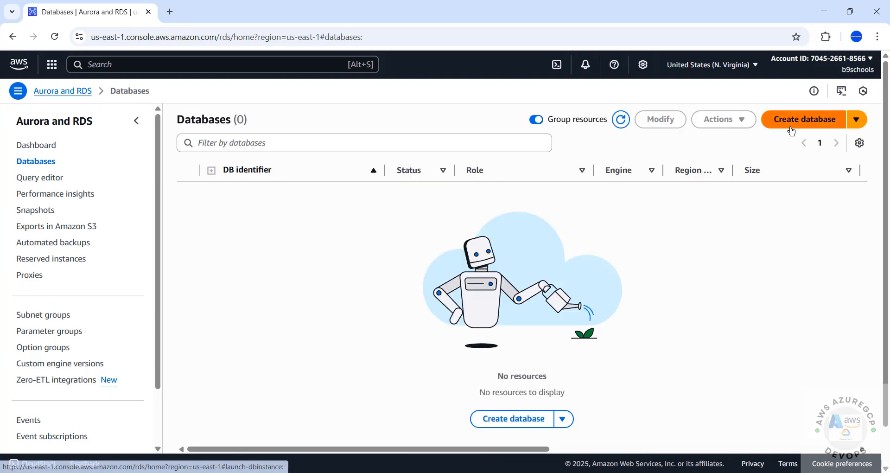
{"action": "left_click", "coordinate": [794, 124]}
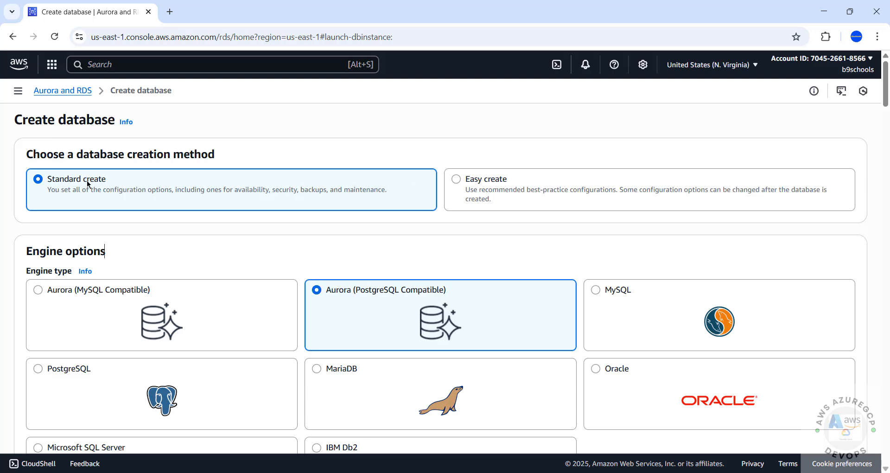
Choose PostgreSQL as the database engine with engine version PostgreSQL 17.6-R1
{"action": "scroll", "coordinate": [269, 284], "scroll_direction": "down", "scroll_amount": 1}
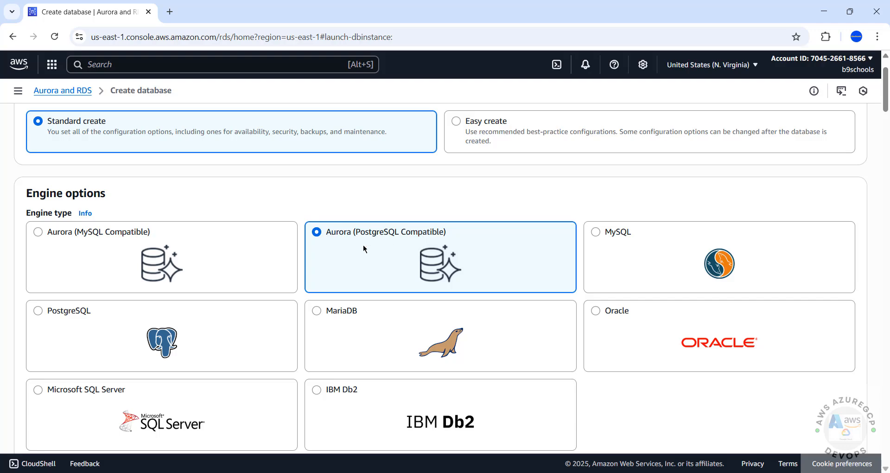
{"action": "left_click", "coordinate": [41, 312]}
{"action": "scroll", "coordinate": [93, 295], "scroll_direction": "down", "scroll_amount": 5}
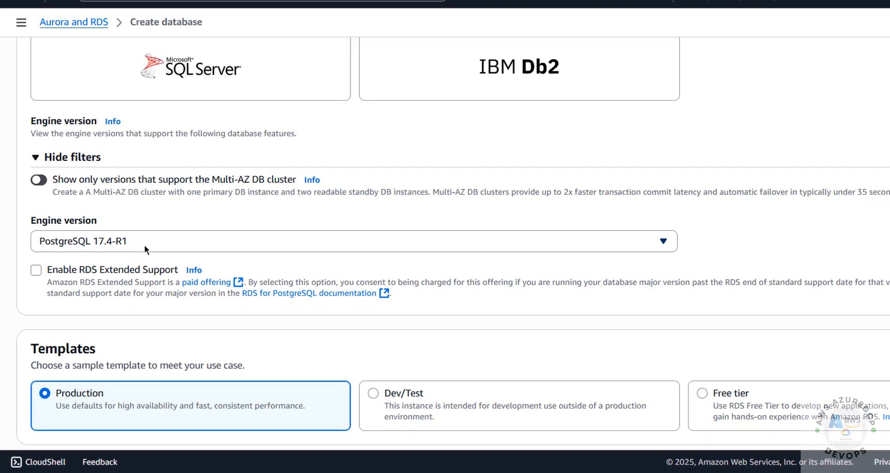
{"action": "scroll", "coordinate": [145, 246], "scroll_direction": "down", "scroll_amount": 1}
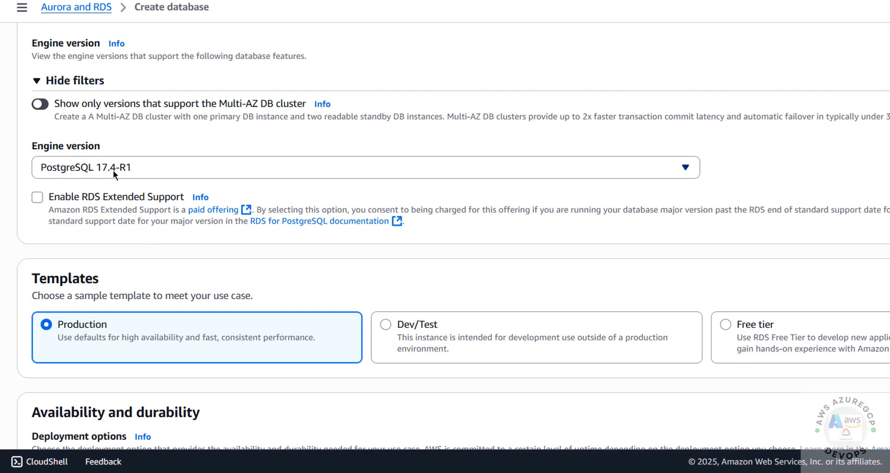
{"action": "left_click", "coordinate": [109, 181]}
{"action": "scroll", "coordinate": [151, 292], "scroll_direction": "down", "scroll_amount": 4}
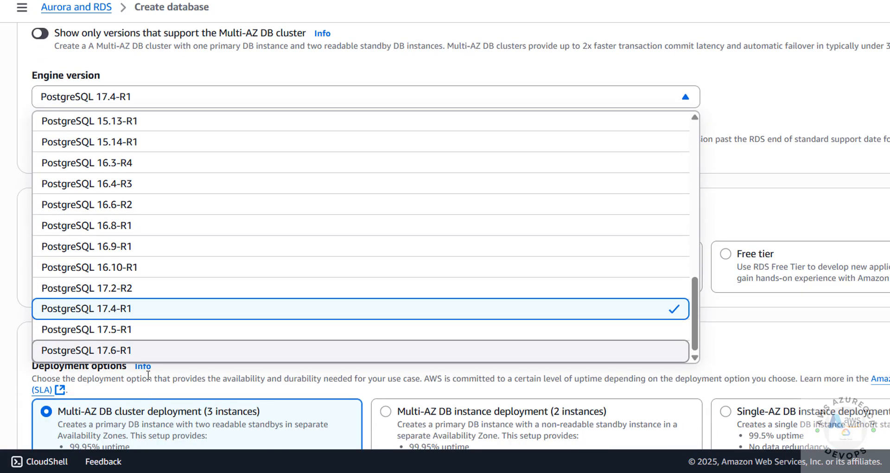
{"action": "left_click", "coordinate": [133, 352]}
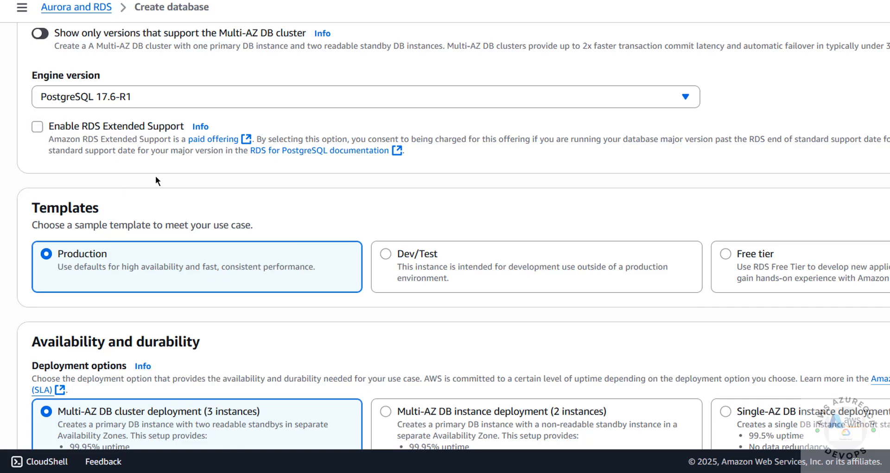
Apply the Free tier template and review its Single-AZ DB instance deployment option
{"action": "scroll", "coordinate": [154, 176], "scroll_direction": "down", "scroll_amount": 3}
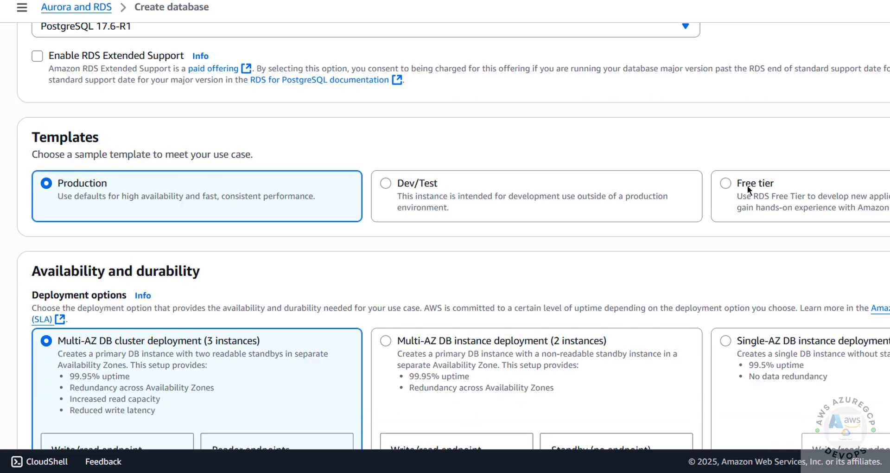
{"action": "left_click", "coordinate": [719, 183]}
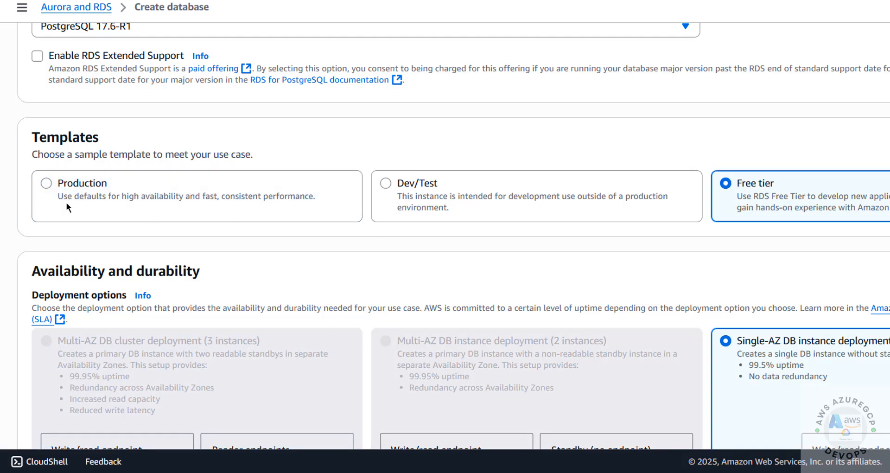
{"action": "left_click", "coordinate": [69, 183]}
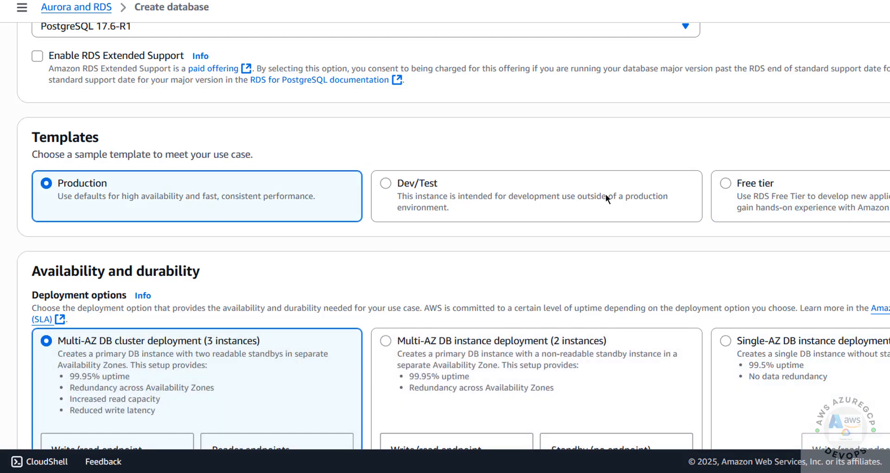
{"action": "left_click", "coordinate": [733, 184]}
{"action": "scroll", "coordinate": [672, 246], "scroll_direction": "down", "scroll_amount": 5}
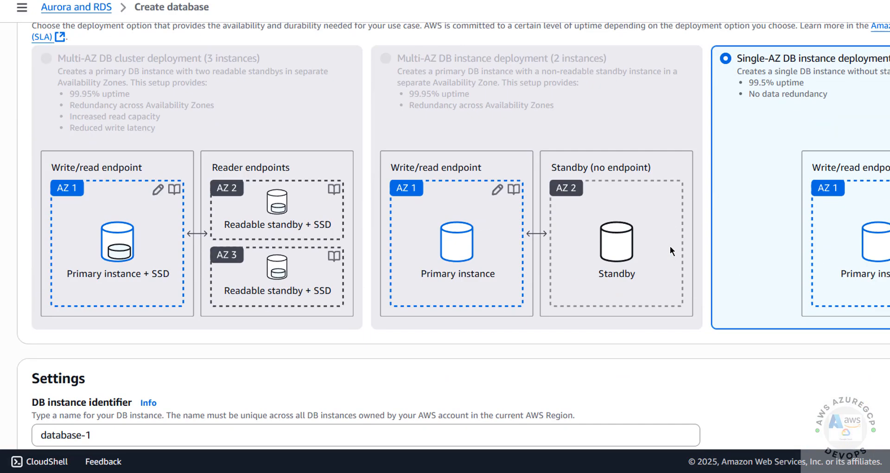
{"action": "scroll", "coordinate": [722, 179], "scroll_direction": "up", "scroll_amount": 2}
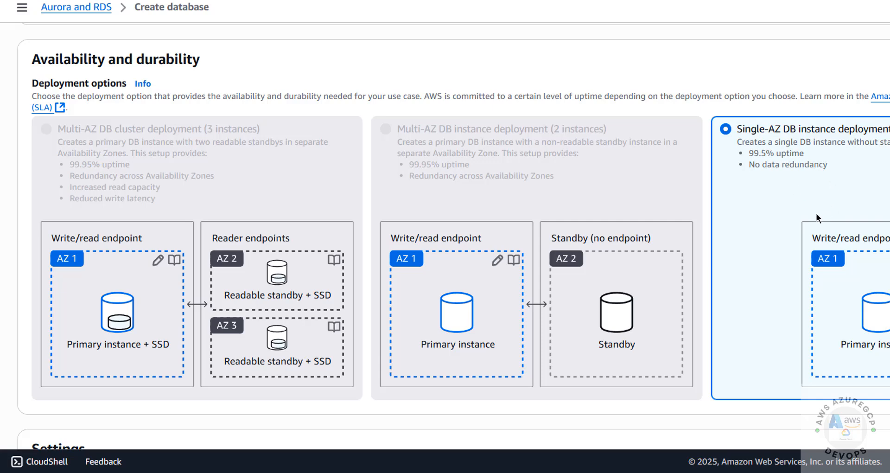
{"action": "scroll", "coordinate": [816, 216], "scroll_direction": "down", "scroll_amount": 4}
{"action": "scroll", "coordinate": [816, 222], "scroll_direction": "up", "scroll_amount": 2}
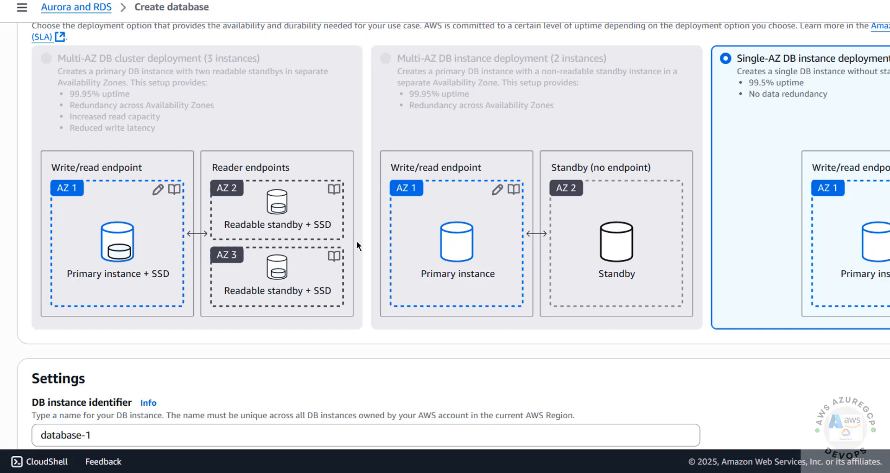
Set the DB instance identifier to awsrdspg176 and keep postgres as the master username
{"action": "scroll", "coordinate": [360, 244], "scroll_direction": "down", "scroll_amount": 8}
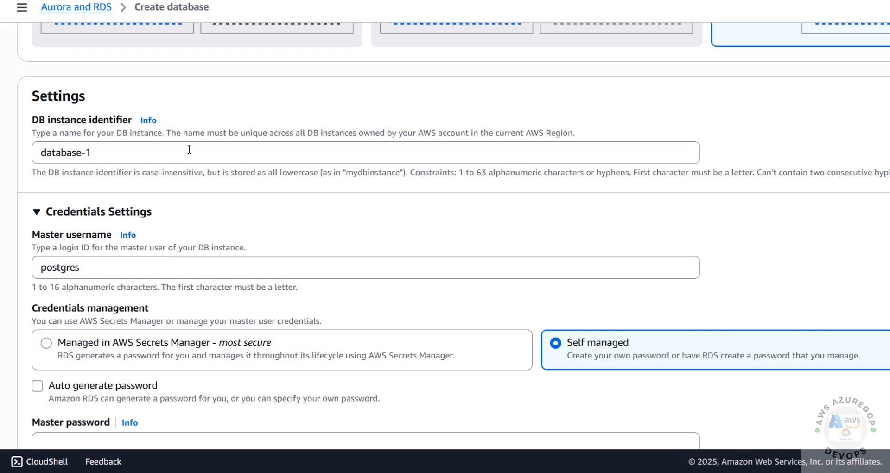
{"action": "left_click_drag", "start_coordinate": [190, 153], "coordinate": [0, 153]}
{"action": "type", "text": "awss"}
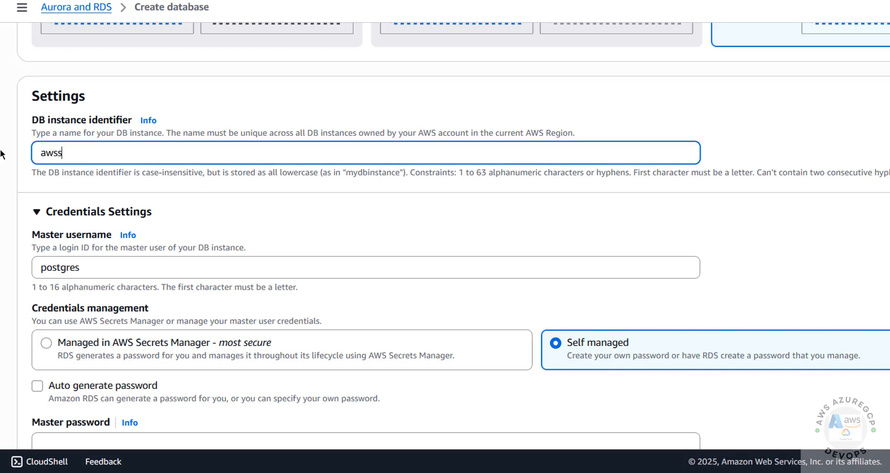
{"action": "key", "text": "BackSpace"}
{"action": "type", "text": "rdspg176"}
{"action": "left_click_drag", "start_coordinate": [118, 153], "coordinate": [26, 155]}
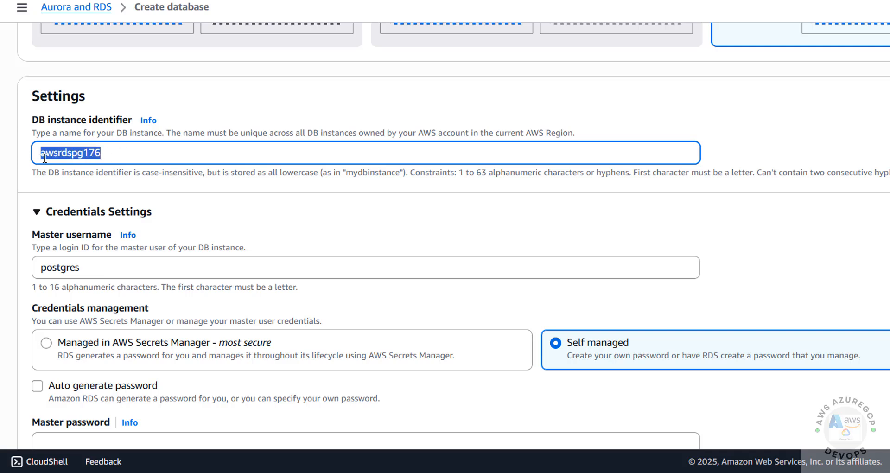
{"action": "left_click_drag", "start_coordinate": [81, 268], "coordinate": [2, 274]}
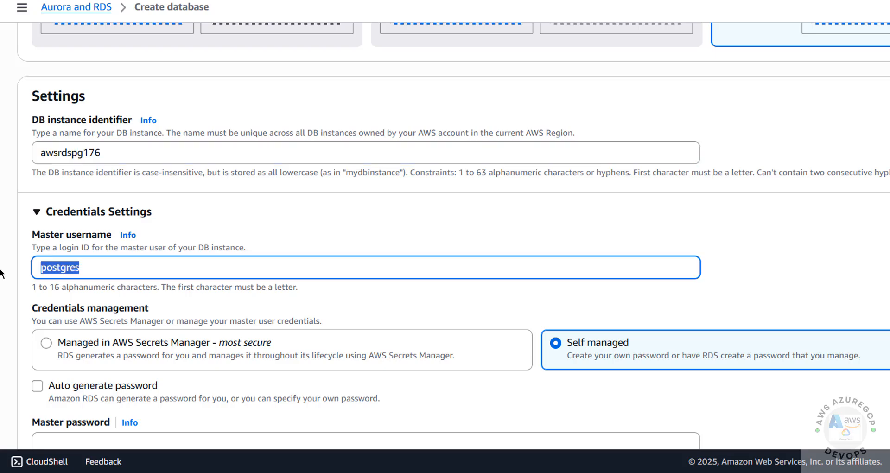
{"action": "left_click_drag", "start_coordinate": [81, 268], "coordinate": [2, 273]}
{"action": "left_click", "coordinate": [106, 267]}
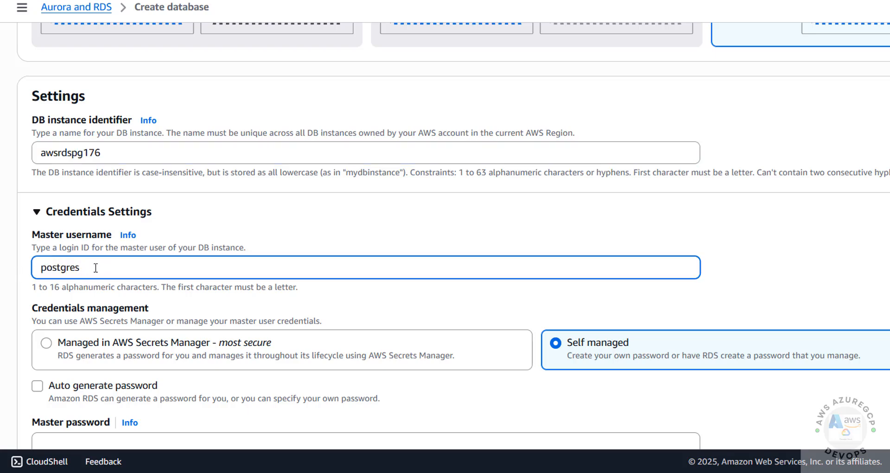
{"action": "scroll", "coordinate": [95, 266], "scroll_direction": "down", "scroll_amount": 4}
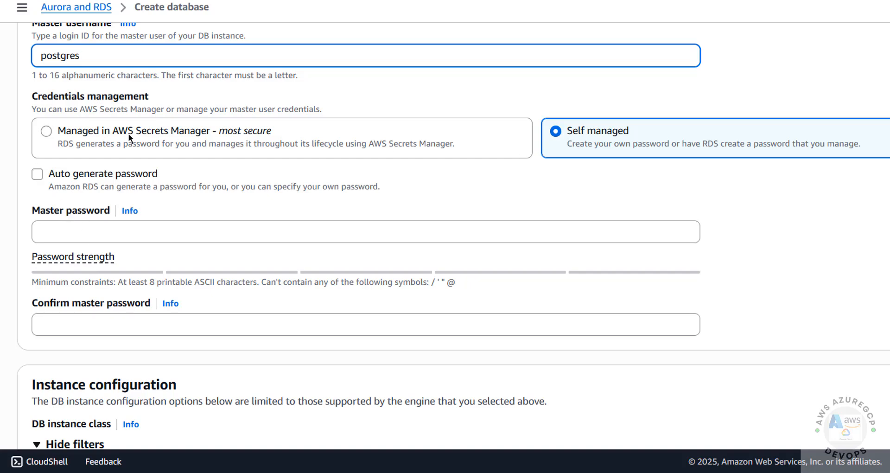
{"action": "left_click", "coordinate": [225, 133]}
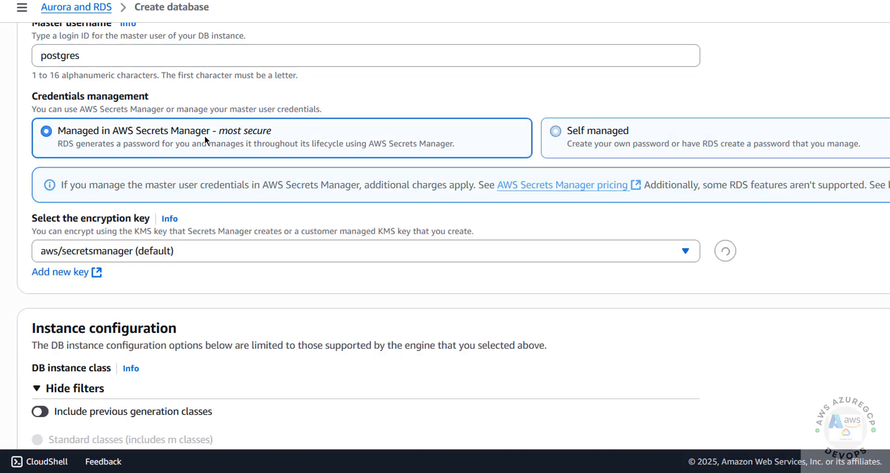
{"action": "left_click", "coordinate": [562, 132]}
{"action": "left_click", "coordinate": [38, 175]}
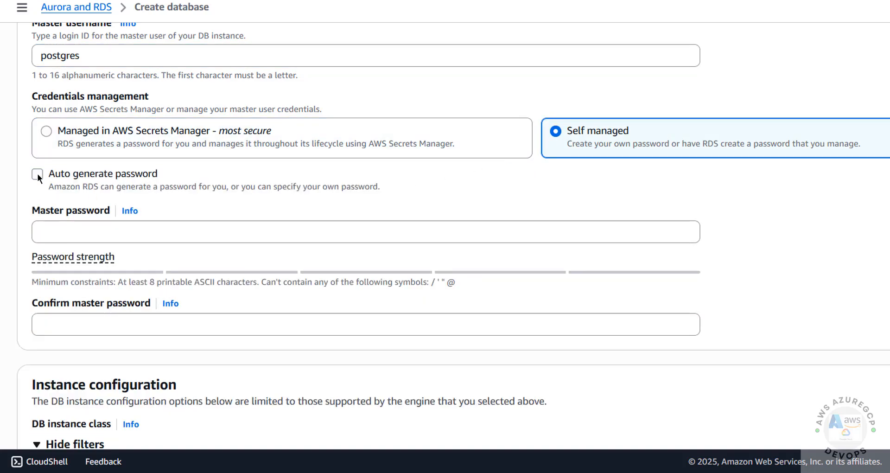
{"action": "left_click", "coordinate": [38, 174]}
{"action": "left_click", "coordinate": [38, 173]}
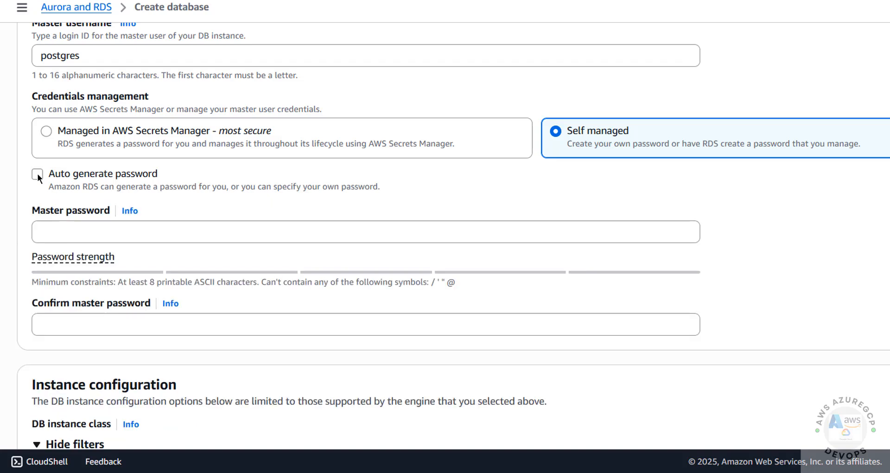
Enter the self-managed master password and repeat it in the confirmation field
{"action": "left_click", "coordinate": [69, 223]}
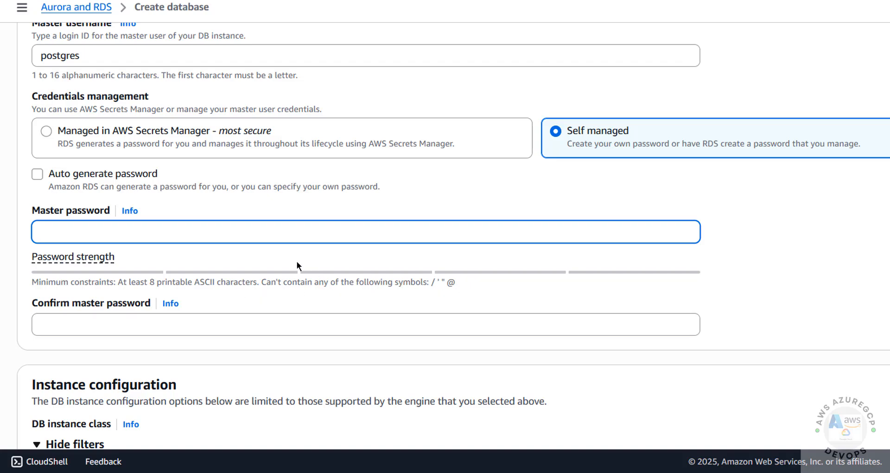
{"action": "type", "text": "•••••••••"}
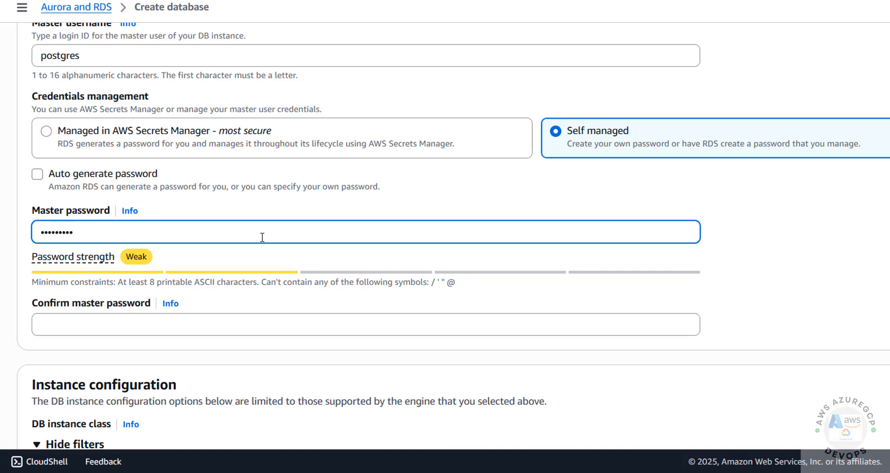
{"action": "key", "text": "ctrl+a"}
{"action": "type", "text": "•••••"}
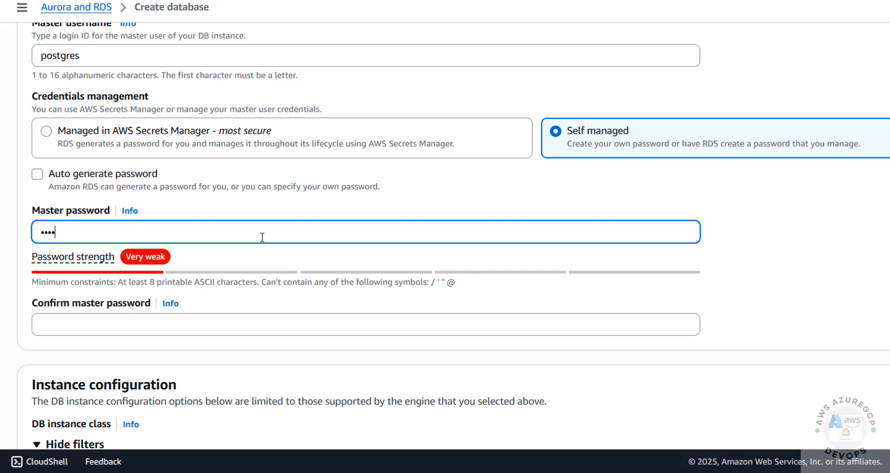
{"action": "type", "text": "••••"}
{"action": "key", "text": "Tab"}
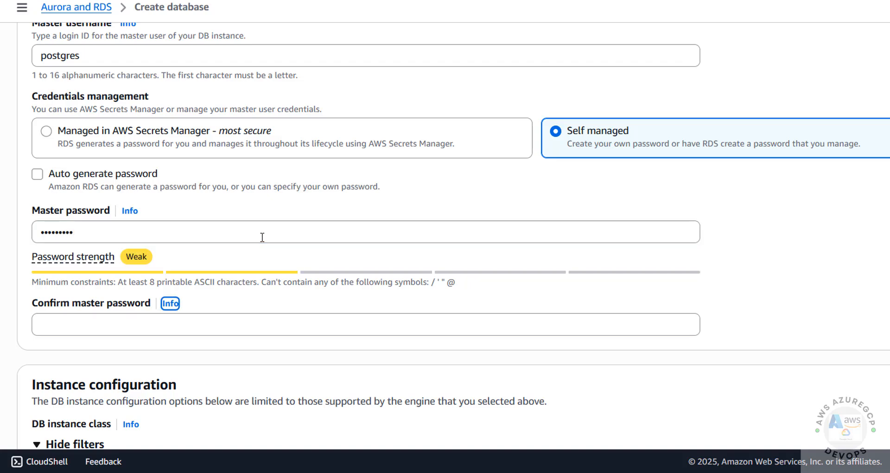
{"action": "key", "text": "Tab"}
{"action": "type", "text": "••••••"}
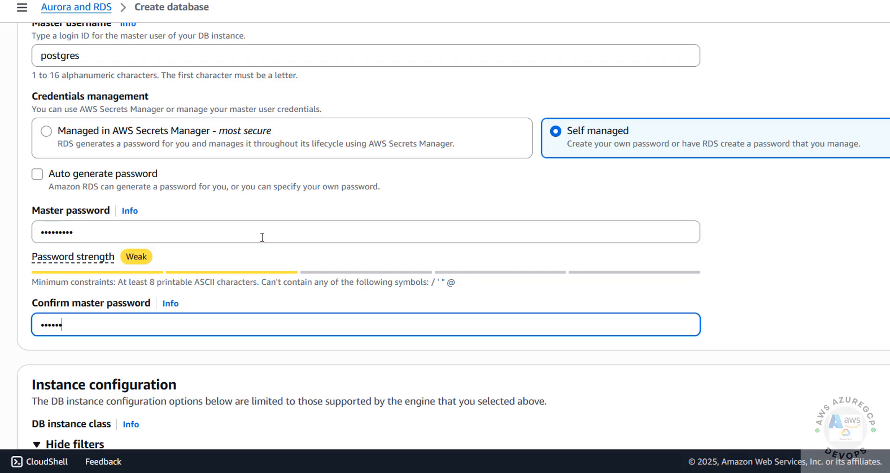
{"action": "type", "text": "•••"}
{"action": "key", "text": "Tab"}
Select db.t4g.micro as the burstable DB instance class
{"action": "scroll", "coordinate": [325, 218], "scroll_direction": "down", "scroll_amount": 5}
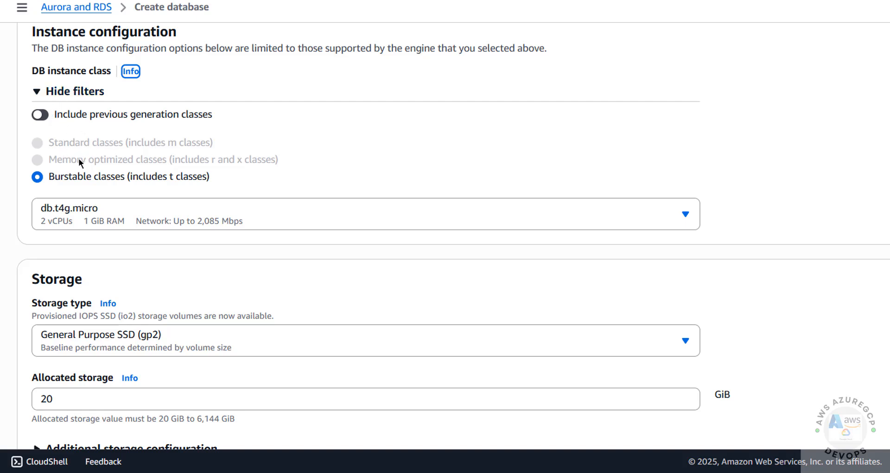
{"action": "scroll", "coordinate": [151, 180], "scroll_direction": "up", "scroll_amount": 20}
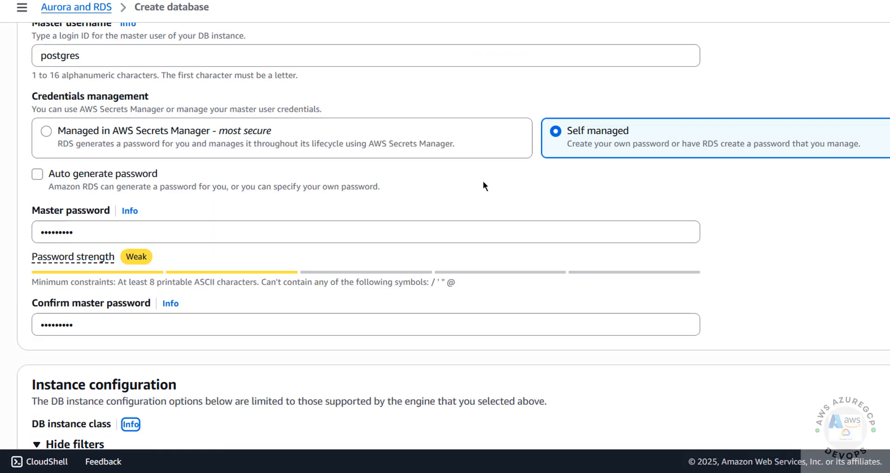
{"action": "scroll", "coordinate": [728, 188], "scroll_direction": "up", "scroll_amount": 10}
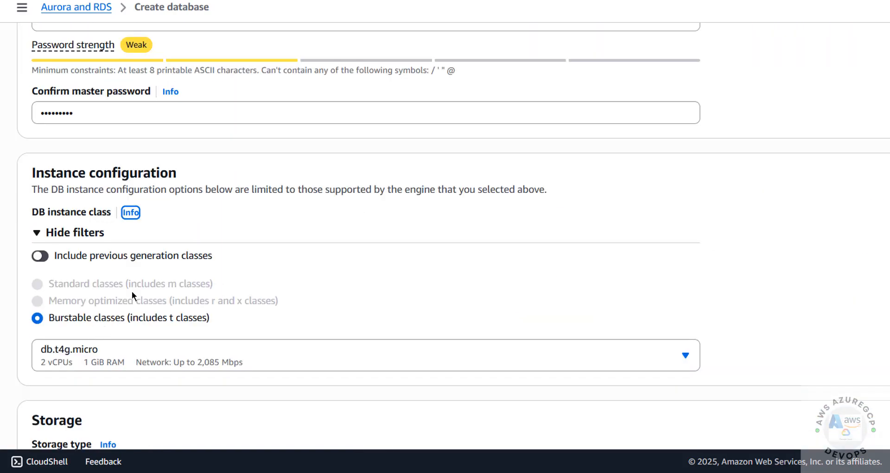
{"action": "scroll", "coordinate": [132, 291], "scroll_direction": "down", "scroll_amount": 5}
{"action": "left_click", "coordinate": [182, 142]}
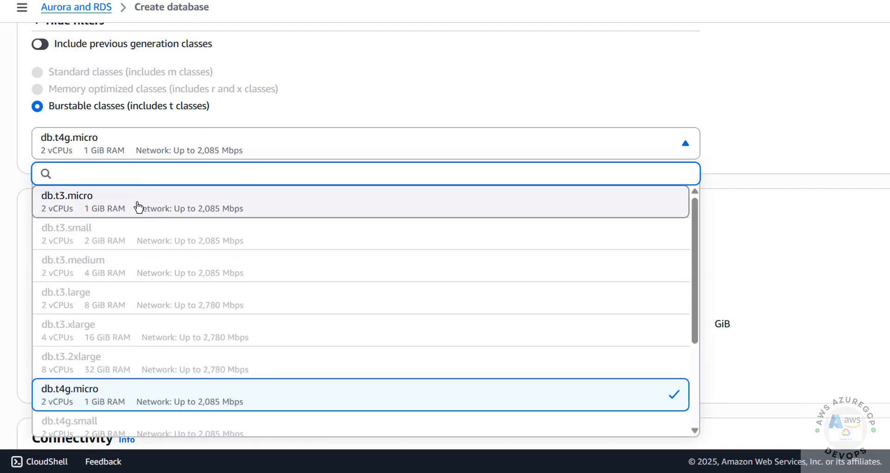
{"action": "left_click", "coordinate": [131, 395]}
{"action": "scroll", "coordinate": [247, 223], "scroll_direction": "down", "scroll_amount": 3}
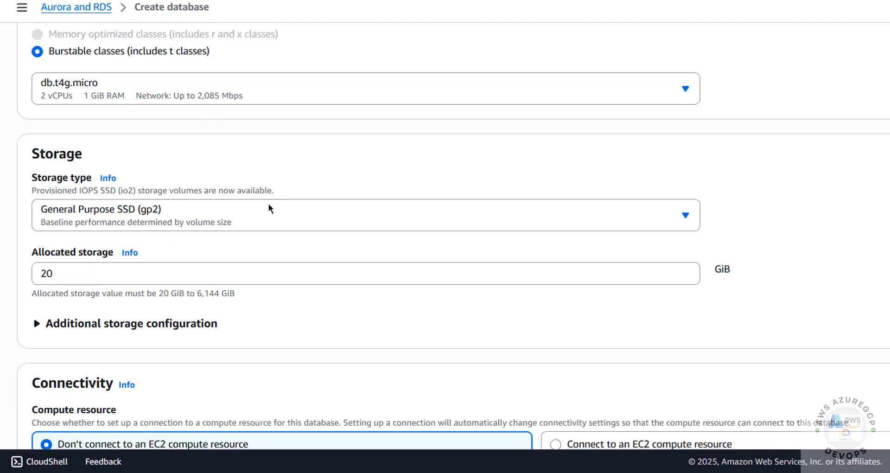
{"action": "scroll", "coordinate": [247, 176], "scroll_direction": "up", "scroll_amount": 3}
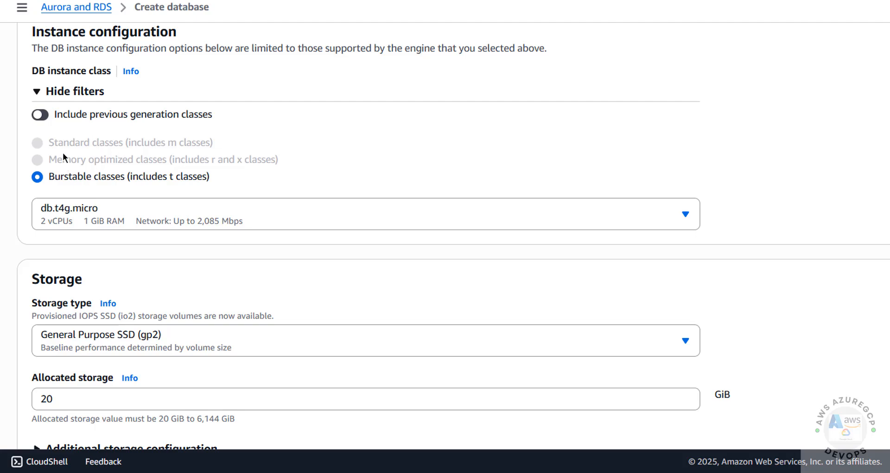
Set the storage type to the General Purpose SSD whose performance scales independently from storage, keeping 20 GiB of allocated storage
{"action": "scroll", "coordinate": [243, 245], "scroll_direction": "down", "scroll_amount": 5}
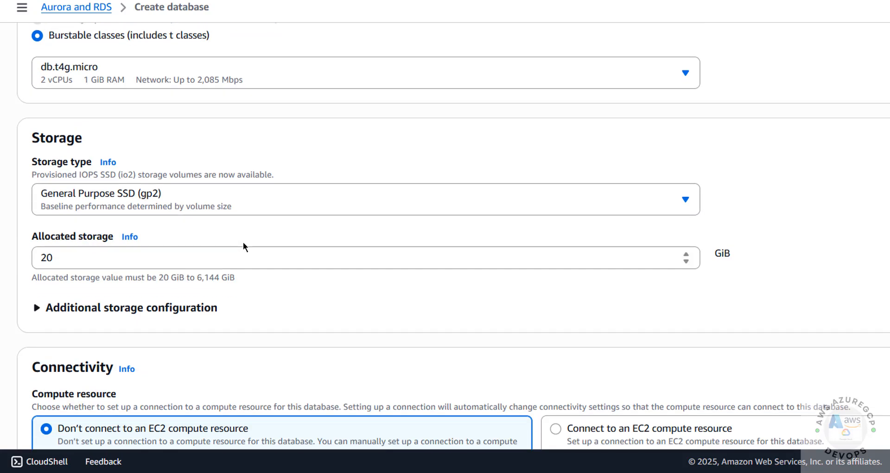
{"action": "left_click_drag", "start_coordinate": [98, 186], "coordinate": [12, 187]}
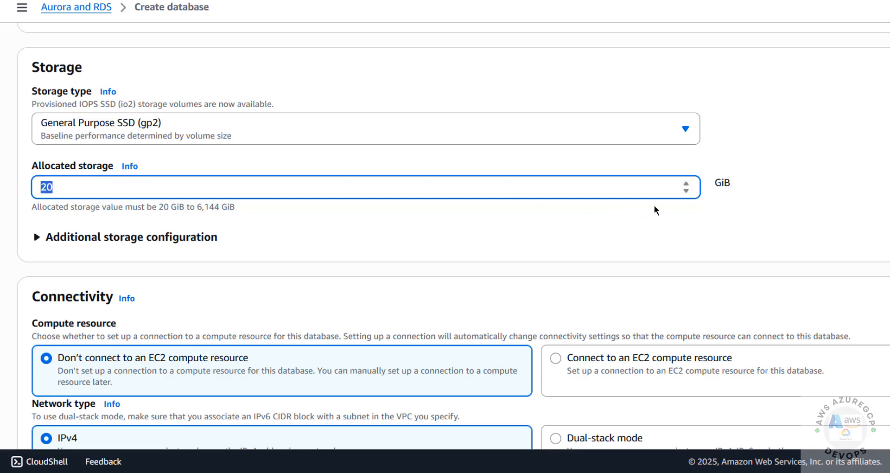
{"action": "double_click", "coordinate": [195, 207]}
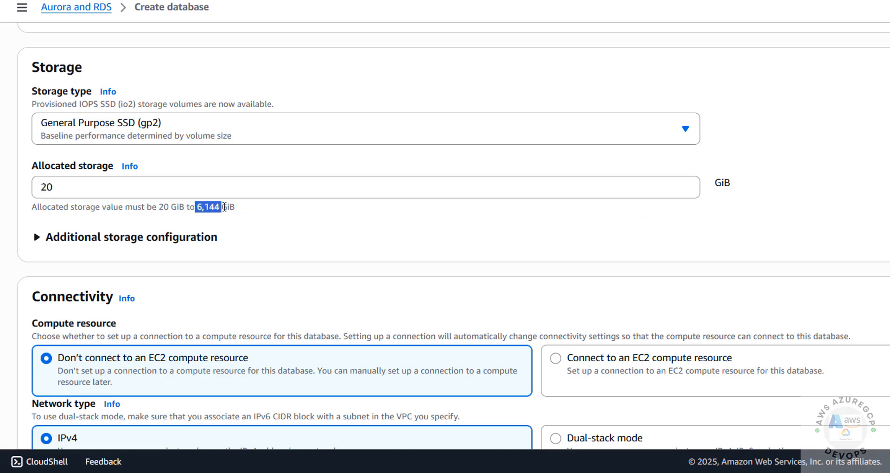
{"action": "left_click", "coordinate": [194, 179]}
{"action": "left_click", "coordinate": [193, 125]}
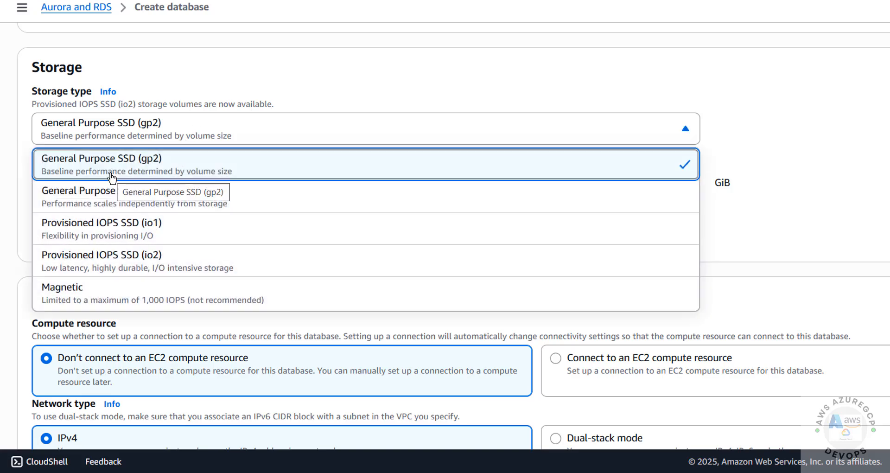
{"action": "left_click", "coordinate": [111, 204]}
Expand the additional storage configuration and review the storage autoscaling option and its maximum storage threshold
{"action": "scroll", "coordinate": [274, 209], "scroll_direction": "down", "scroll_amount": 5}
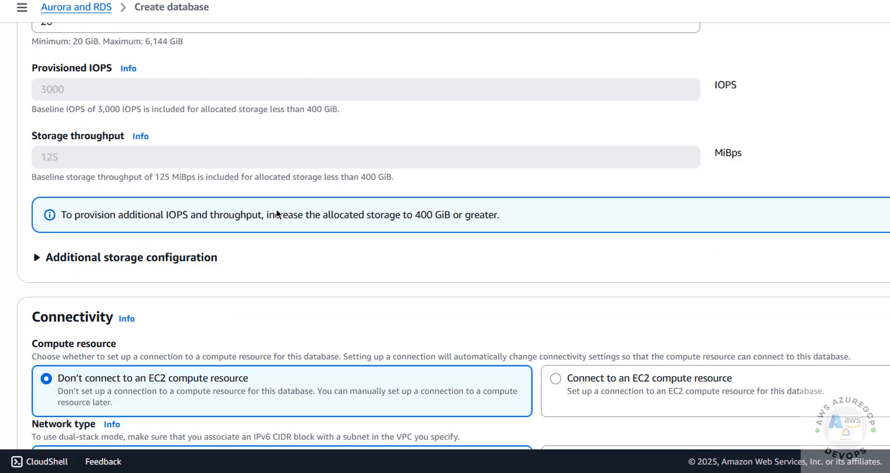
{"action": "scroll", "coordinate": [204, 204], "scroll_direction": "down", "scroll_amount": 2}
{"action": "left_click", "coordinate": [165, 140]}
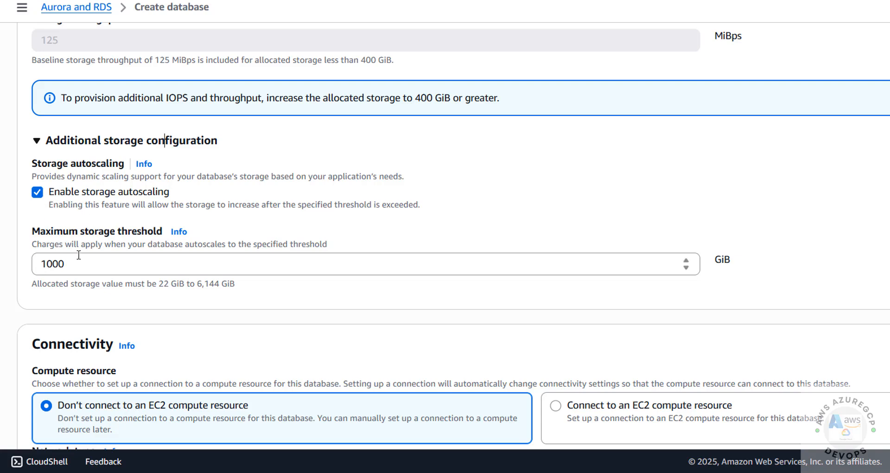
{"action": "double_click", "coordinate": [32, 261]}
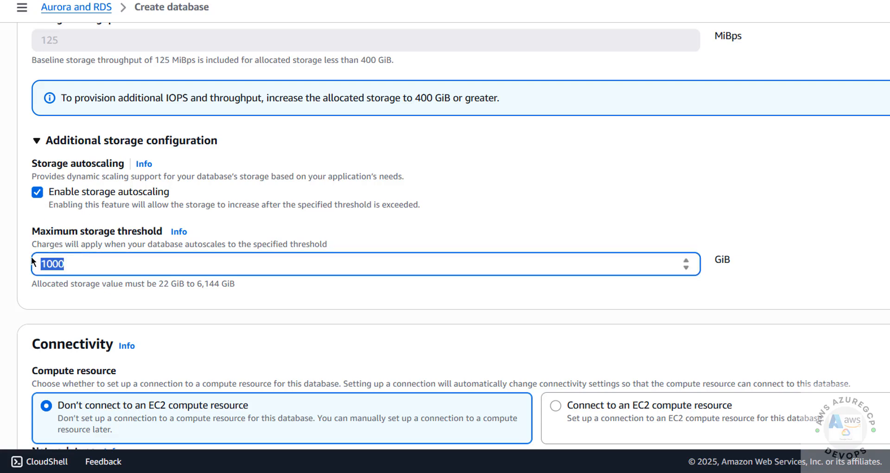
Keep the database unconnected to an EC2 compute resource and set its virtual private cloud to Create new VPC
{"action": "scroll", "coordinate": [32, 261], "scroll_direction": "down", "scroll_amount": 5}
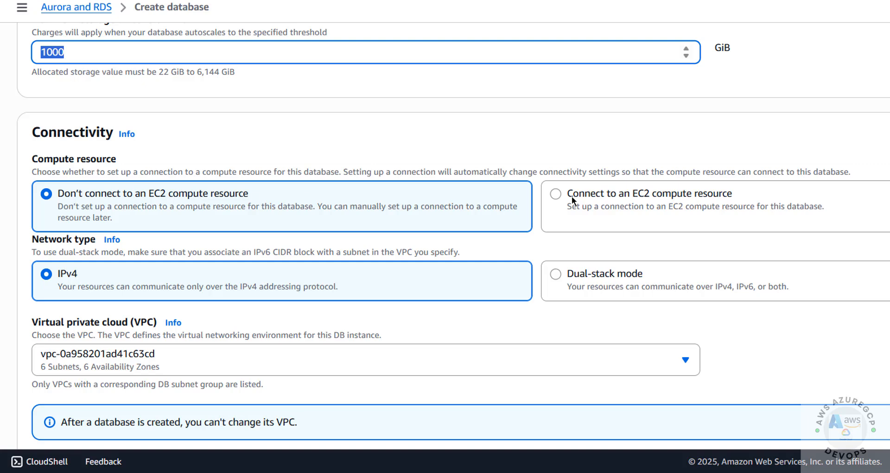
{"action": "left_click", "coordinate": [625, 196]}
{"action": "left_click", "coordinate": [230, 191]}
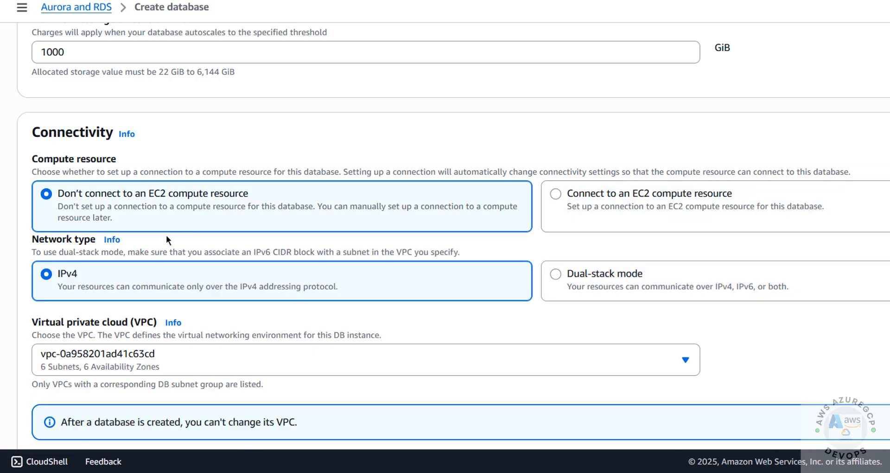
{"action": "scroll", "coordinate": [166, 235], "scroll_direction": "down", "scroll_amount": 3}
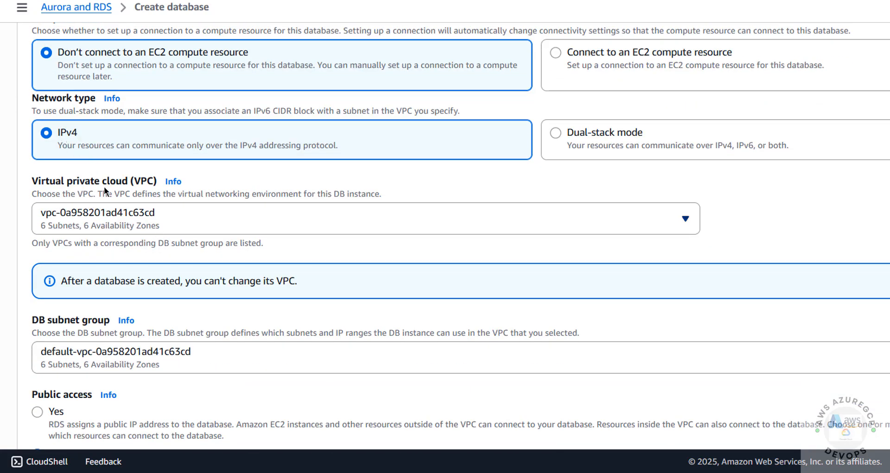
{"action": "left_click", "coordinate": [137, 212]}
{"action": "left_click", "coordinate": [77, 280]}
Keep Create new DB Subnet Group as the DB subnet group and set public access to Yes
{"action": "scroll", "coordinate": [86, 185], "scroll_direction": "down", "scroll_amount": 2}
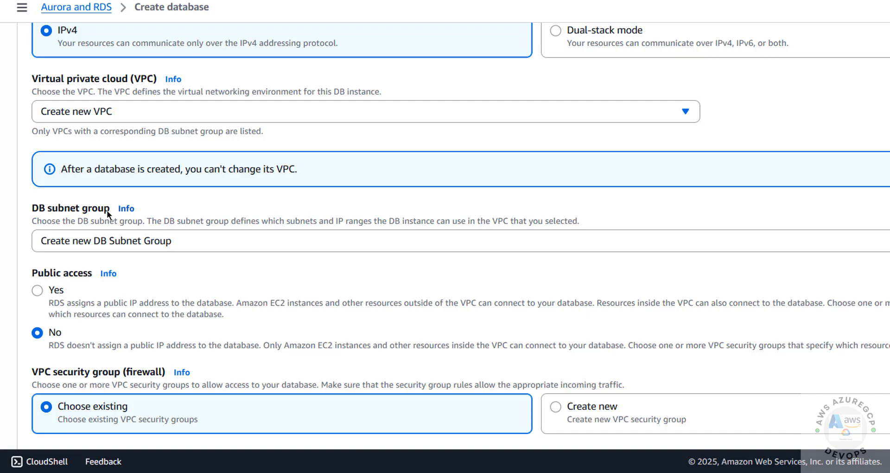
{"action": "left_click", "coordinate": [185, 239]}
{"action": "left_click", "coordinate": [184, 244]}
{"action": "left_click", "coordinate": [182, 244]}
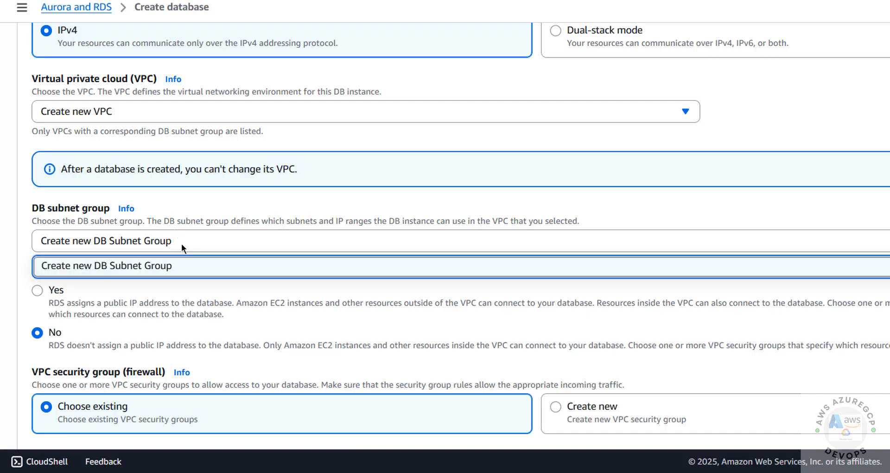
{"action": "left_click", "coordinate": [22, 315]}
{"action": "scroll", "coordinate": [29, 280], "scroll_direction": "down", "scroll_amount": 5}
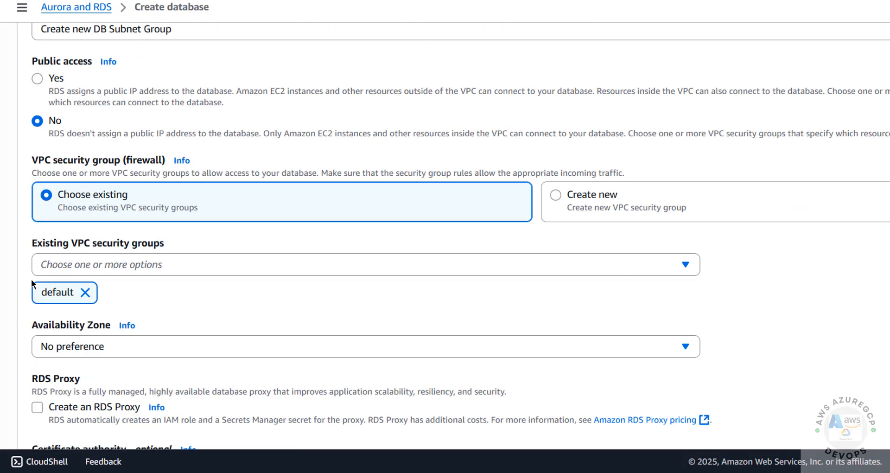
{"action": "left_click", "coordinate": [32, 81]}
Check the existing VPC security groups and switch the VPC security group (firewall) option to Create new
{"action": "scroll", "coordinate": [51, 194], "scroll_direction": "up", "scroll_amount": 2}
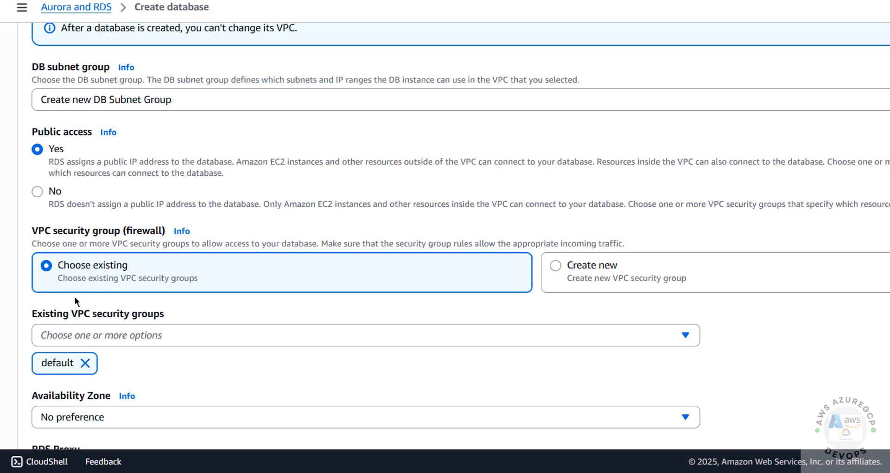
{"action": "left_click", "coordinate": [119, 330]}
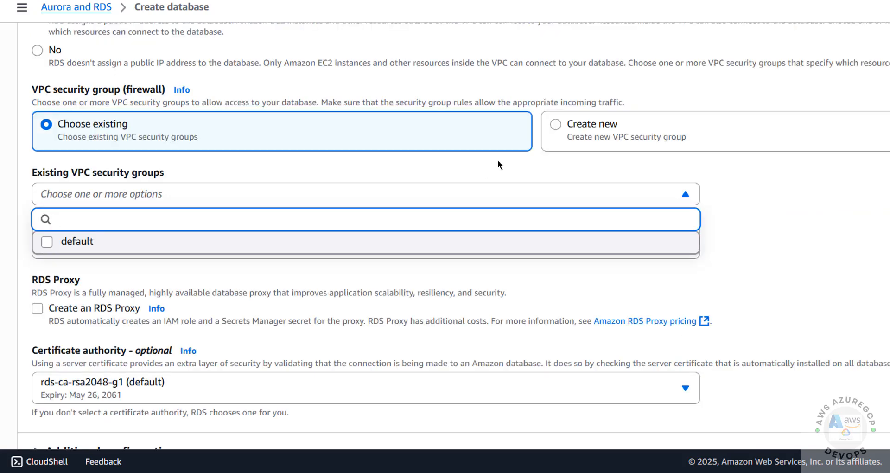
{"action": "left_click", "coordinate": [554, 127]}
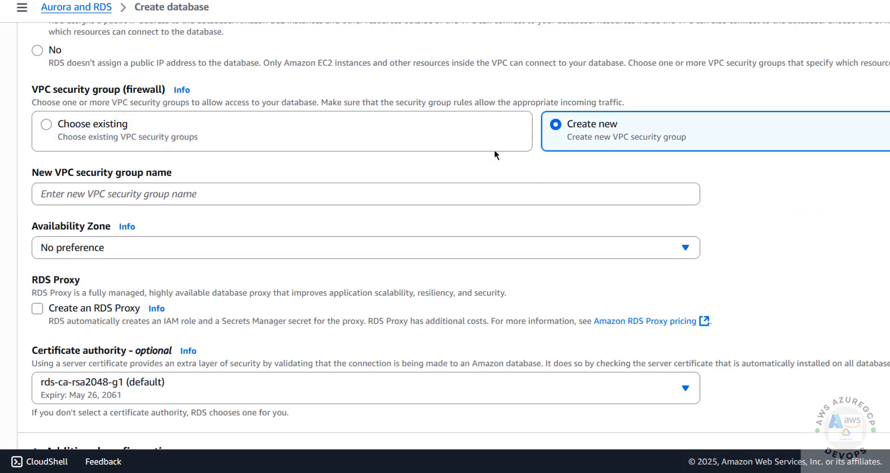
Set the Availability Zone of the database to us-east-1b
{"action": "left_click", "coordinate": [165, 252]}
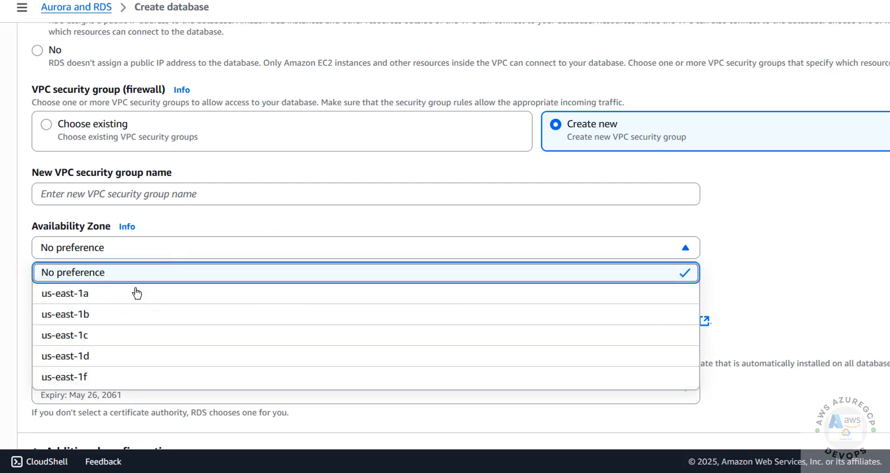
{"action": "left_click", "coordinate": [107, 313]}
{"action": "scroll", "coordinate": [165, 277], "scroll_direction": "down", "scroll_amount": 2}
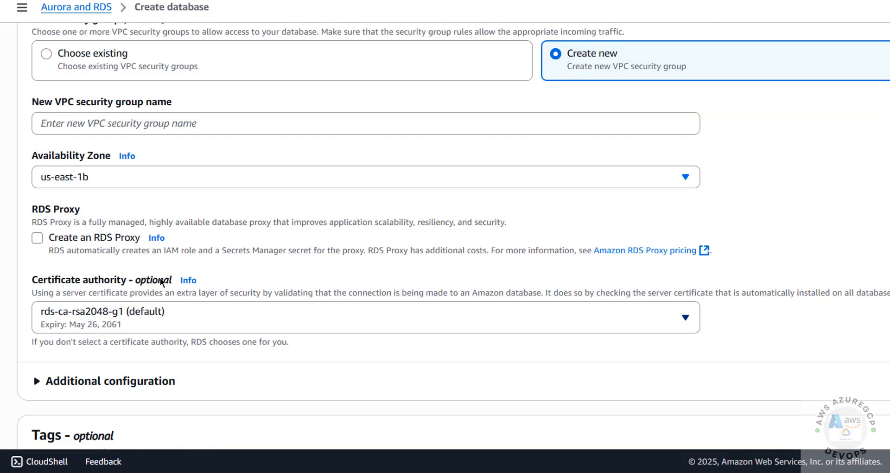
{"action": "left_click", "coordinate": [116, 177]}
{"action": "left_click", "coordinate": [87, 247]}
Leave RDS Proxy disabled and review the certificate authority choices, keeping rds-ca-rsa2048-g1 (default)
{"action": "left_click", "coordinate": [39, 239]}
{"action": "left_click", "coordinate": [39, 239]}
{"action": "left_click", "coordinate": [106, 317]}
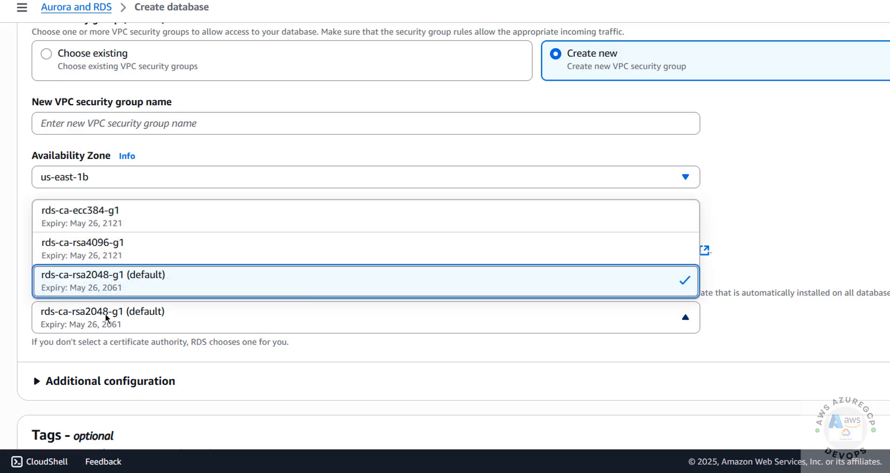
{"action": "left_click", "coordinate": [105, 318]}
Expand the additional connectivity configuration and review the database port
{"action": "scroll", "coordinate": [107, 320], "scroll_direction": "down", "scroll_amount": 5}
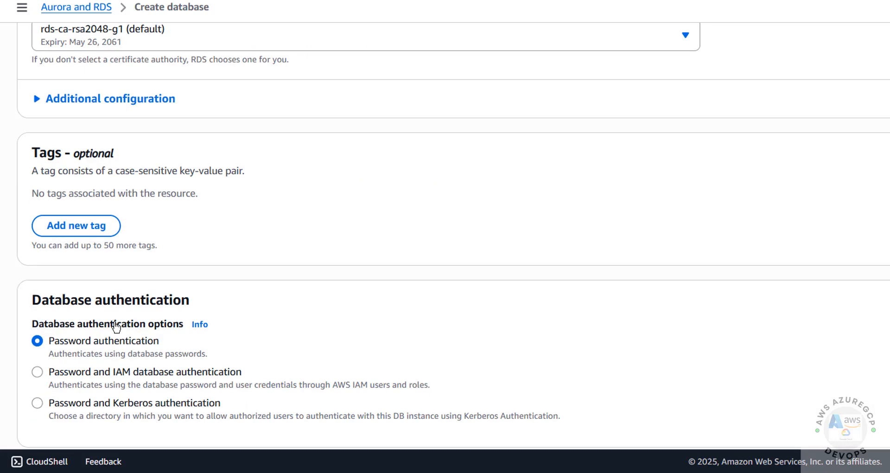
{"action": "left_click", "coordinate": [165, 99]}
{"action": "left_click_drag", "start_coordinate": [74, 155], "coordinate": [37, 159]}
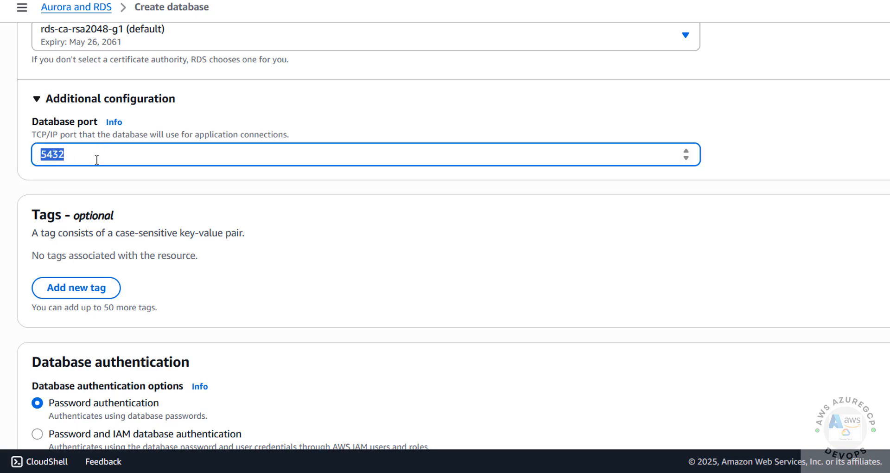
{"action": "left_click", "coordinate": [171, 194]}
Switch monitoring to Database Insights - Advanced and back to Database Insights - Standard
{"action": "scroll", "coordinate": [130, 285], "scroll_direction": "down", "scroll_amount": 1}
{"action": "scroll", "coordinate": [128, 279], "scroll_direction": "down", "scroll_amount": 4}
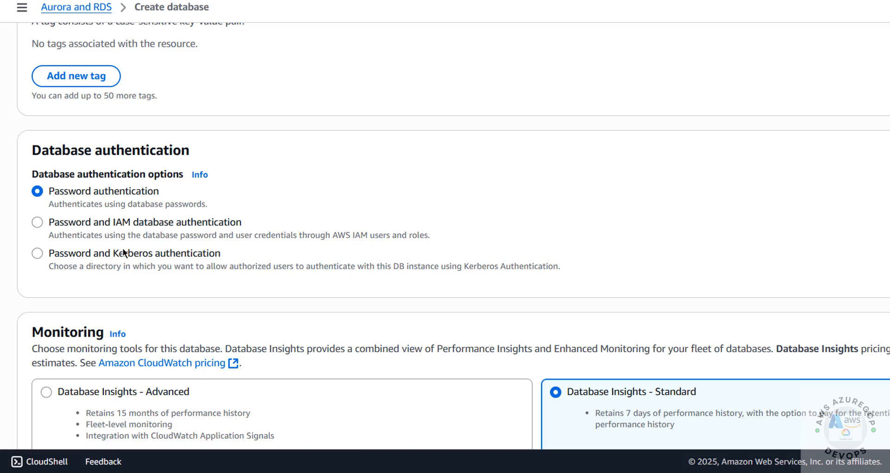
{"action": "scroll", "coordinate": [147, 260], "scroll_direction": "down", "scroll_amount": 5}
{"action": "left_click", "coordinate": [90, 182]}
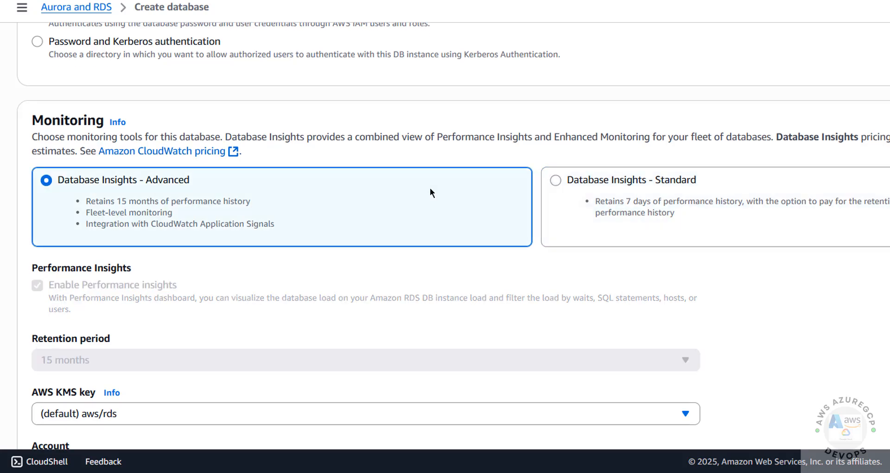
{"action": "left_click", "coordinate": [600, 185]}
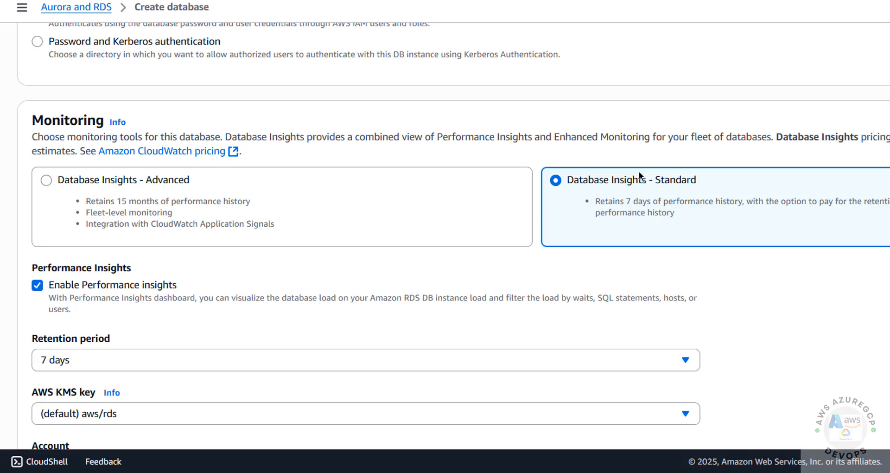
Toggle Performance Insights off and back on, and set its retention period to 10 months
{"action": "scroll", "coordinate": [238, 249], "scroll_direction": "down", "scroll_amount": 3}
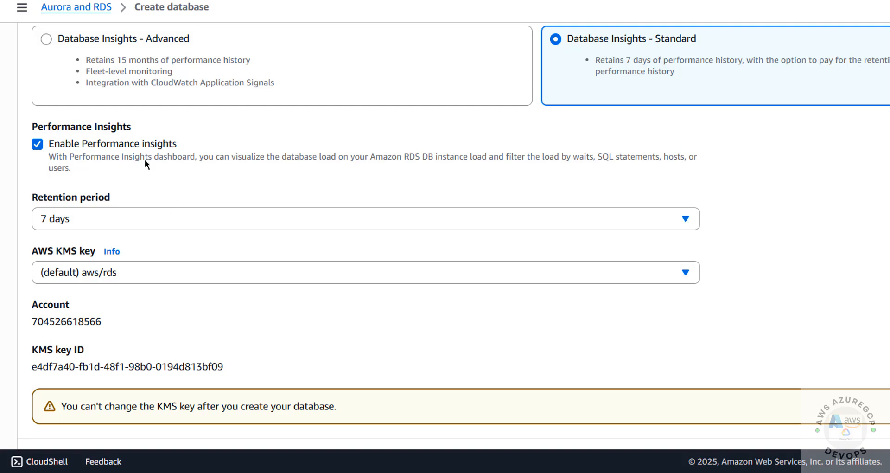
{"action": "left_click", "coordinate": [43, 145]}
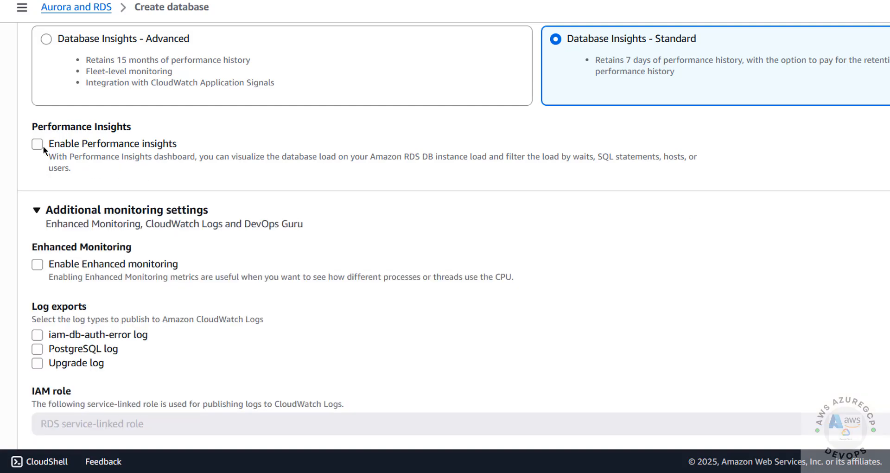
{"action": "left_click", "coordinate": [44, 145]}
{"action": "left_click", "coordinate": [43, 145]}
{"action": "left_click", "coordinate": [43, 146]}
{"action": "left_click", "coordinate": [65, 219]}
{"action": "left_click", "coordinate": [65, 217]}
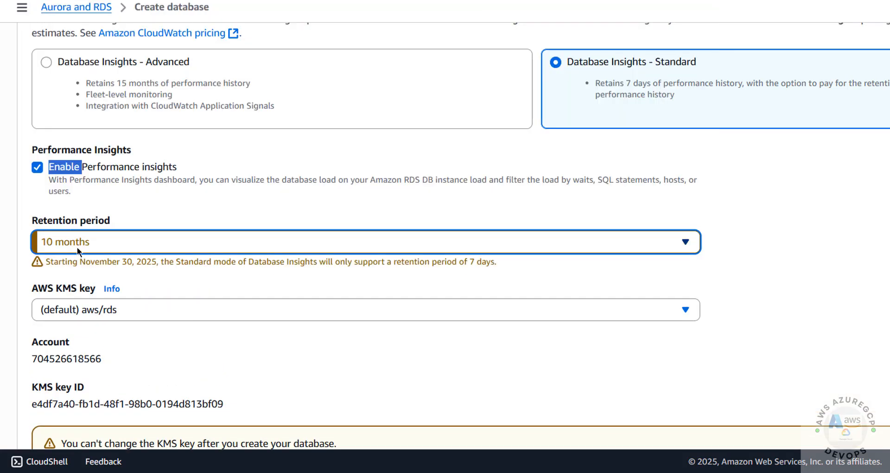
Review the available retention periods, keep Performance Insights enabled and set its retention period to 7 days
{"action": "left_click", "coordinate": [77, 246]}
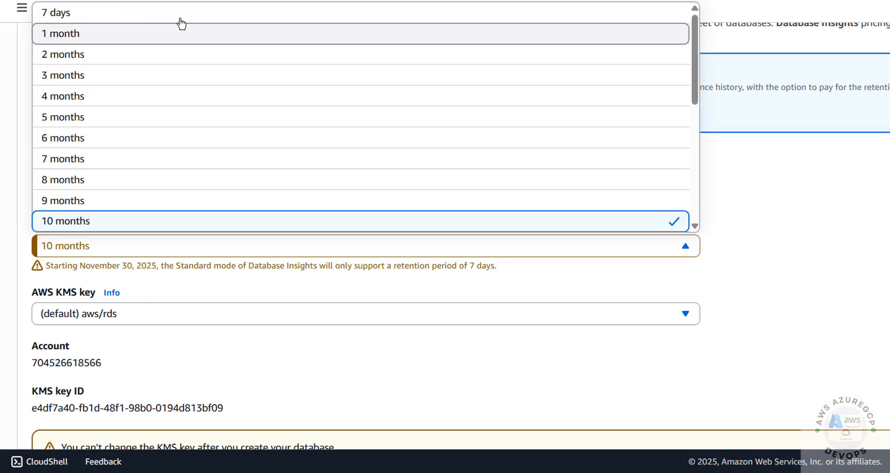
{"action": "scroll", "coordinate": [198, 52], "scroll_direction": "up", "scroll_amount": 1}
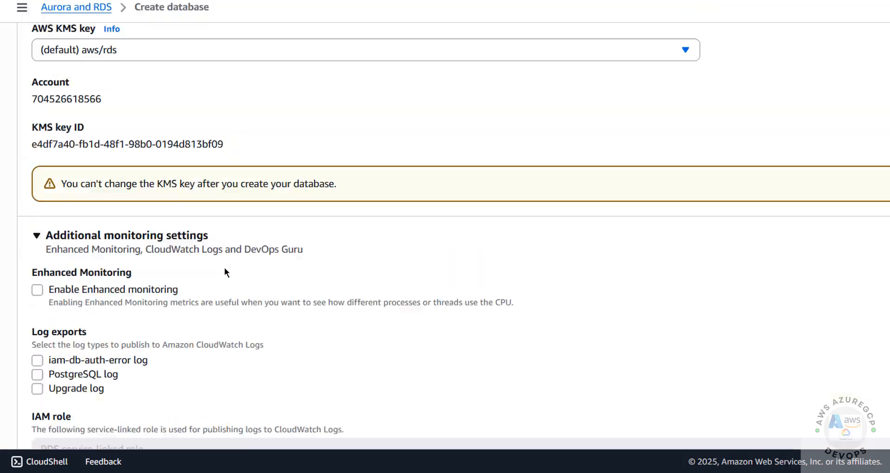
{"action": "scroll", "coordinate": [348, 272], "scroll_direction": "down", "scroll_amount": 1}
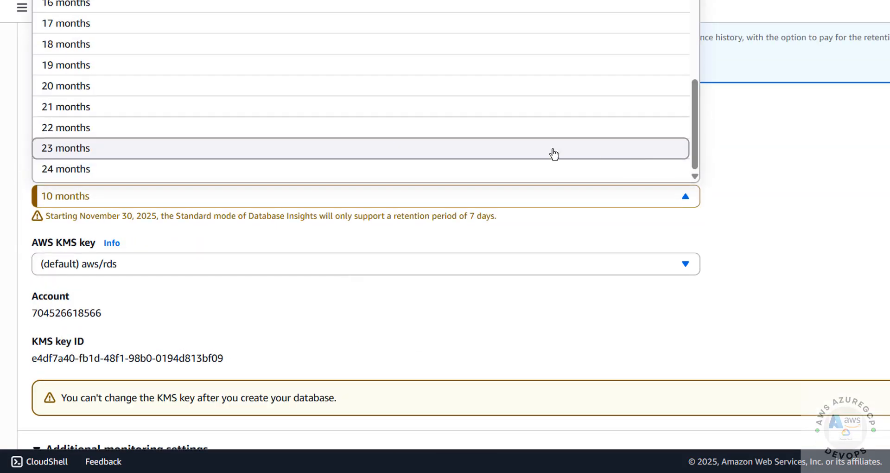
{"action": "left_click", "coordinate": [562, 242]}
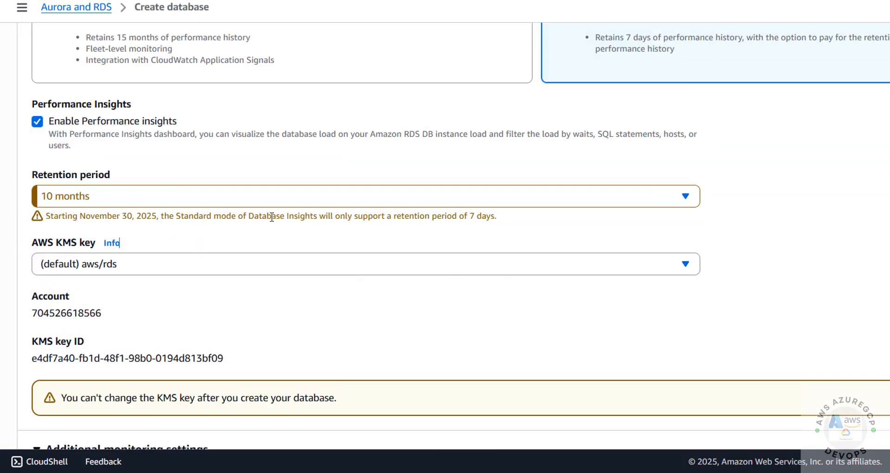
{"action": "left_click", "coordinate": [42, 123]}
{"action": "left_click", "coordinate": [41, 124]}
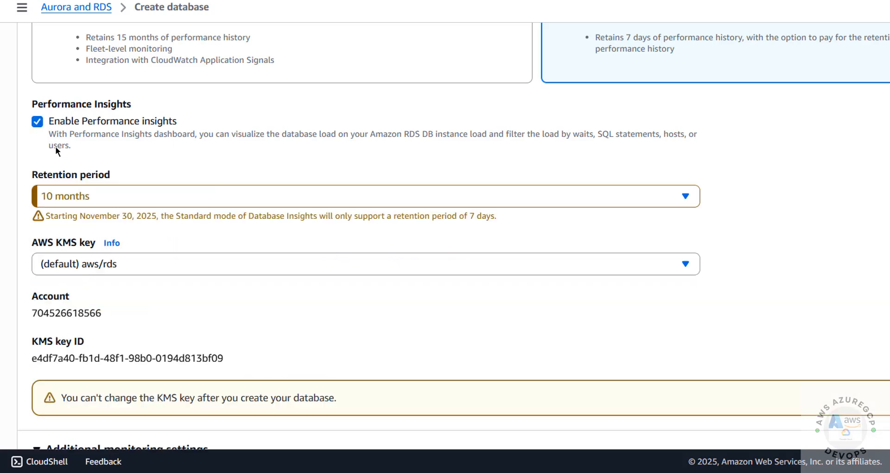
{"action": "left_click", "coordinate": [78, 197]}
{"action": "left_click", "coordinate": [85, 219]}
Switch the Performance Insights AWS KMS key to Enter a key ARN and back to (default) aws/rds
{"action": "left_click", "coordinate": [150, 251]}
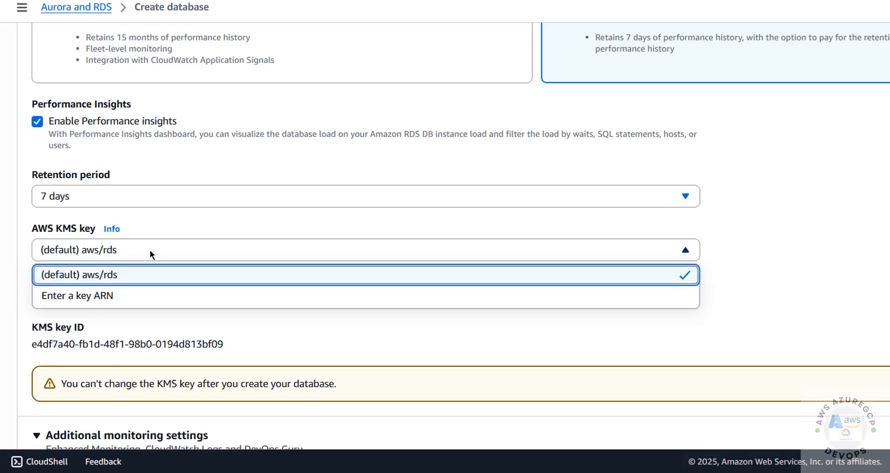
{"action": "left_click", "coordinate": [127, 299]}
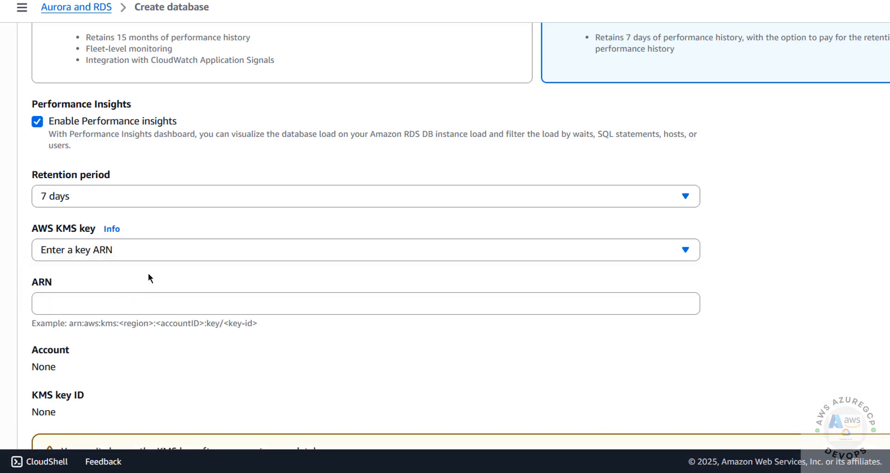
{"action": "left_click", "coordinate": [96, 306]}
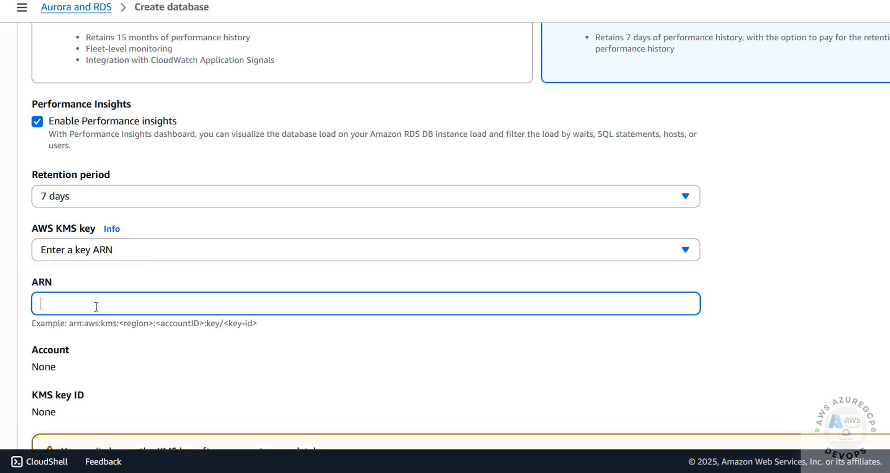
{"action": "left_click", "coordinate": [123, 250]}
{"action": "left_click", "coordinate": [110, 276]}
Collapse and re-expand the additional monitoring settings, and toggle Enhanced Monitoring on and off, leaving it disabled
{"action": "scroll", "coordinate": [199, 278], "scroll_direction": "down", "scroll_amount": 5}
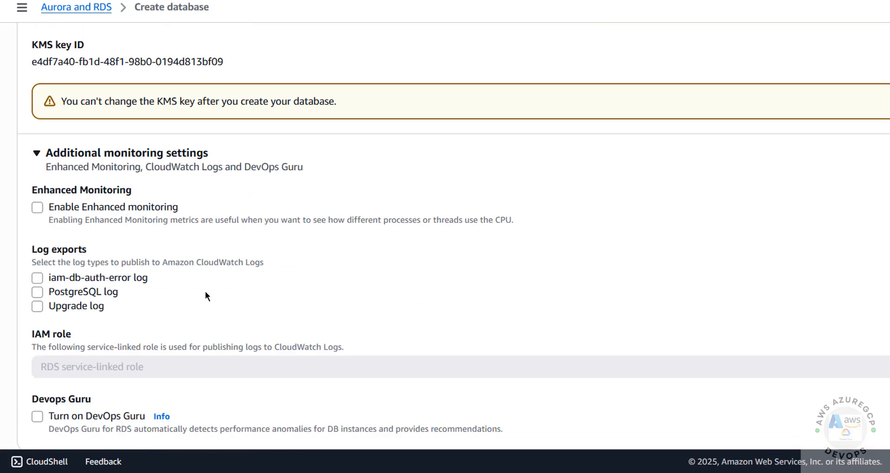
{"action": "left_click", "coordinate": [74, 155]}
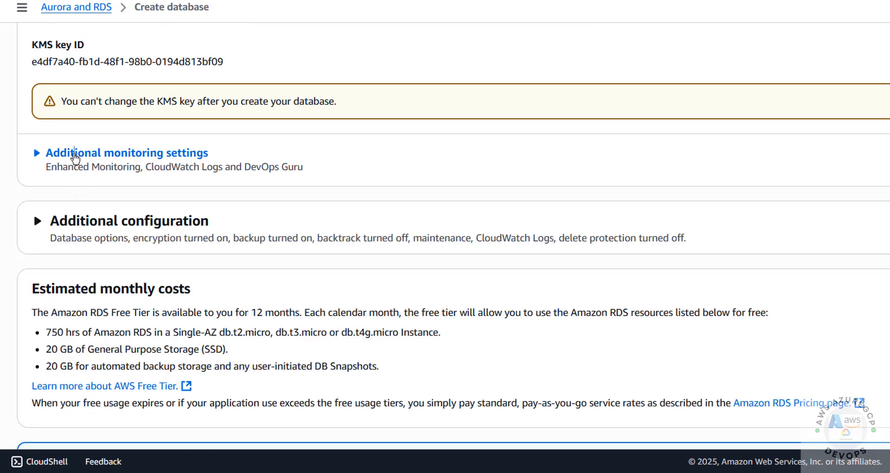
{"action": "left_click", "coordinate": [75, 155]}
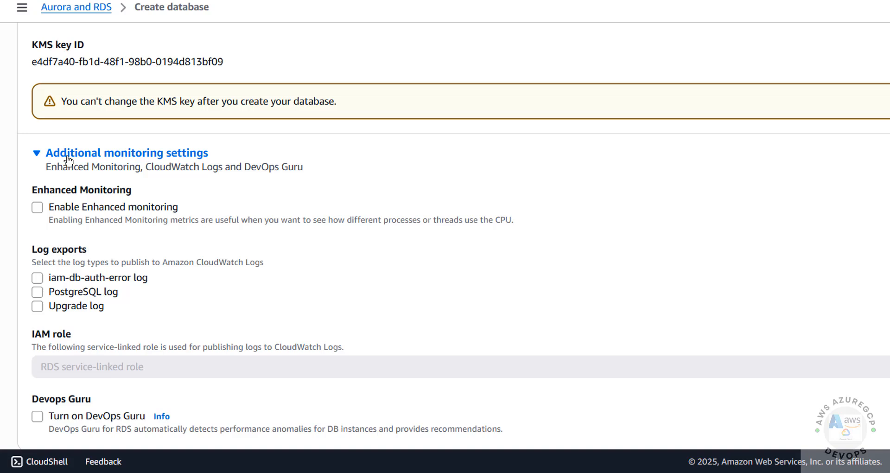
{"action": "left_click", "coordinate": [37, 209]}
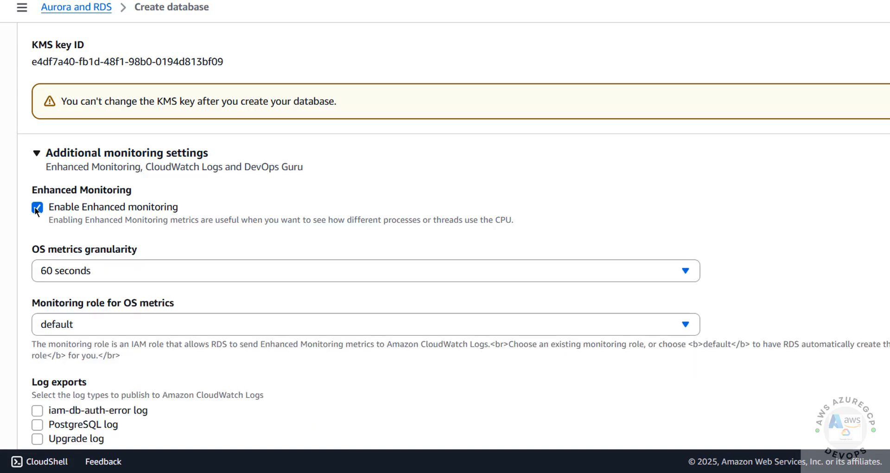
{"action": "left_click", "coordinate": [36, 209]}
{"action": "left_click", "coordinate": [36, 209]}
{"action": "left_click", "coordinate": [37, 208]}
Select the iam-db-auth-error, PostgreSQL and Upgrade log exports and clear all three again
{"action": "scroll", "coordinate": [38, 185], "scroll_direction": "down", "scroll_amount": 2}
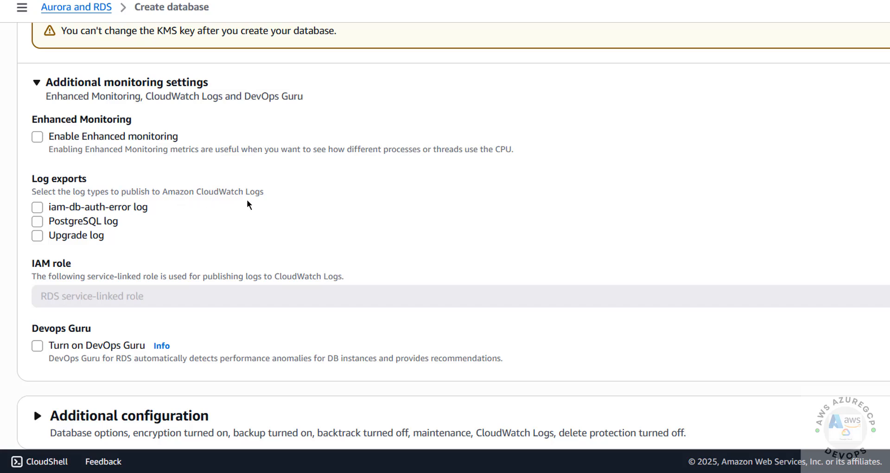
{"action": "left_click", "coordinate": [74, 208]}
{"action": "left_click", "coordinate": [71, 222]}
{"action": "left_click", "coordinate": [72, 234]}
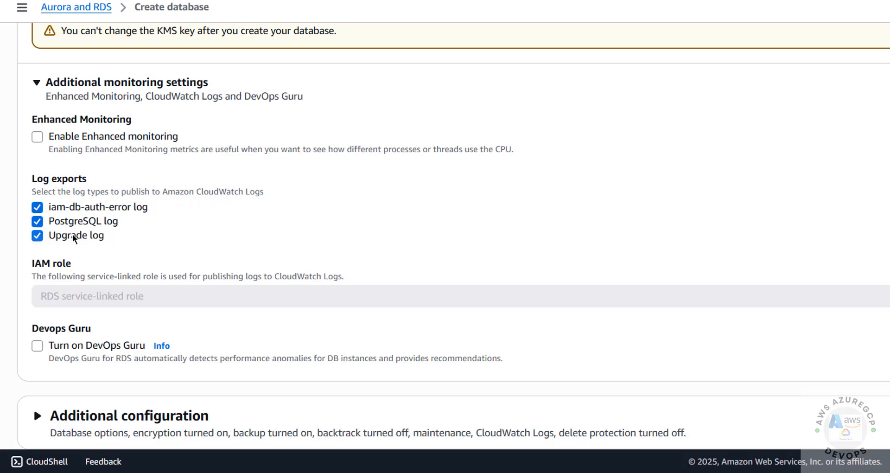
{"action": "left_click", "coordinate": [68, 220]}
{"action": "left_click", "coordinate": [69, 236]}
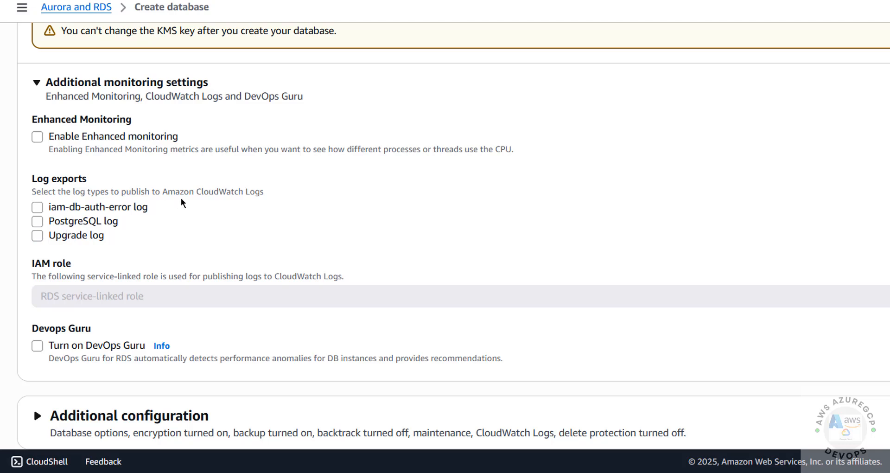
Expand the additional configuration and set the initial database name to sales
{"action": "scroll", "coordinate": [214, 238], "scroll_direction": "down", "scroll_amount": 3}
{"action": "scroll", "coordinate": [208, 257], "scroll_direction": "down", "scroll_amount": 3}
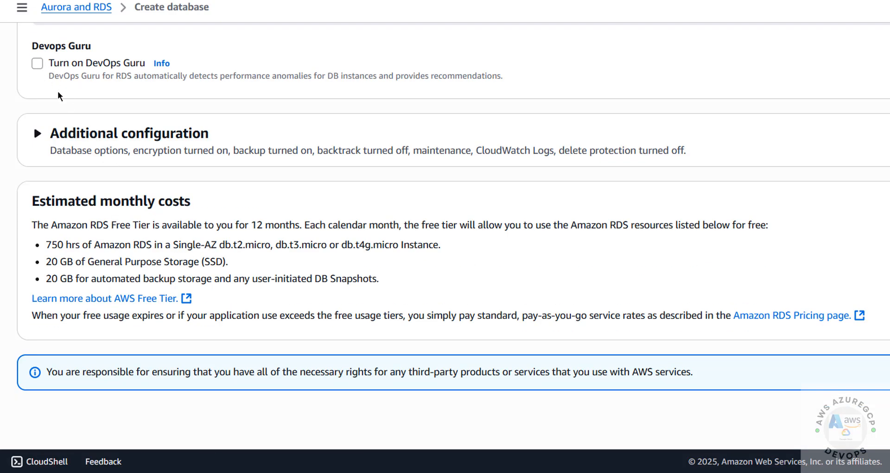
{"action": "left_click", "coordinate": [146, 134]}
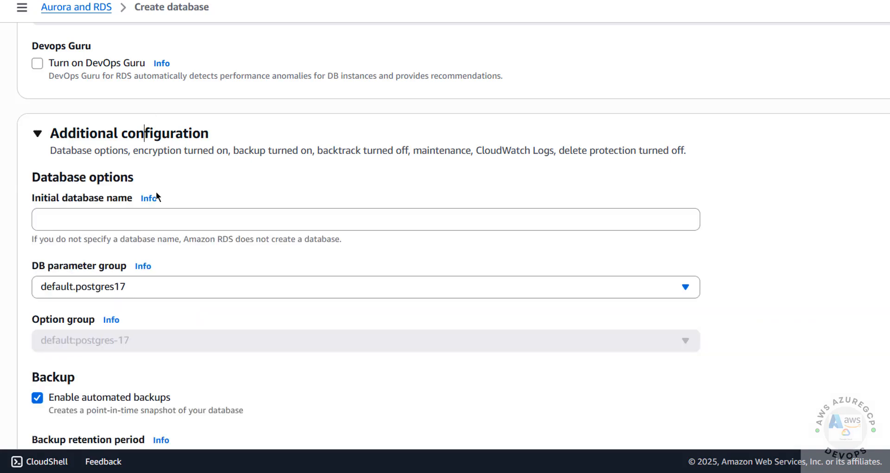
{"action": "left_click", "coordinate": [109, 216]}
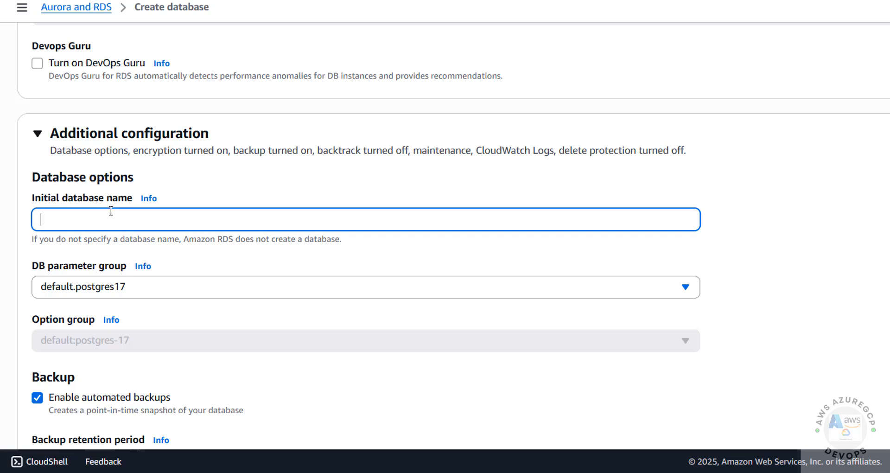
{"action": "type", "text": "sales"}
{"action": "left_click_drag", "start_coordinate": [65, 219], "coordinate": [24, 221]}
Toggle automated backups off and on, leaving them enabled
{"action": "scroll", "coordinate": [142, 273], "scroll_direction": "down", "scroll_amount": 3}
{"action": "left_click", "coordinate": [79, 261]}
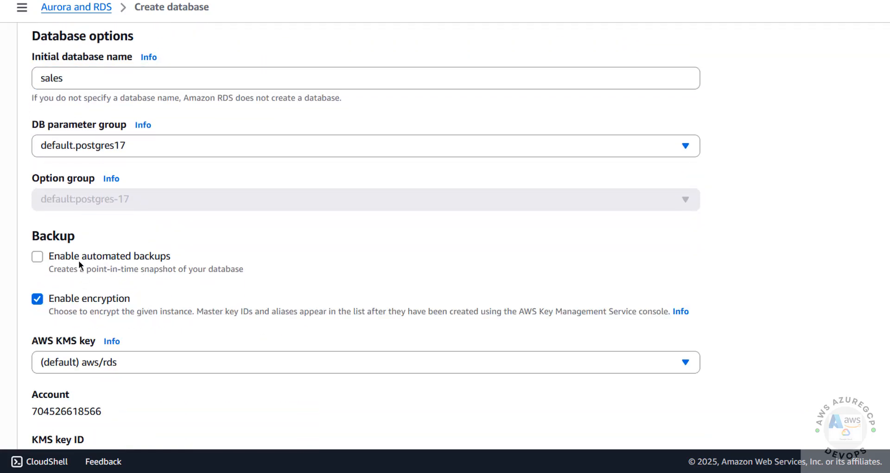
{"action": "left_click", "coordinate": [79, 260]}
{"action": "left_click", "coordinate": [79, 261]}
{"action": "left_click", "coordinate": [79, 261]}
{"action": "left_click", "coordinate": [79, 261]}
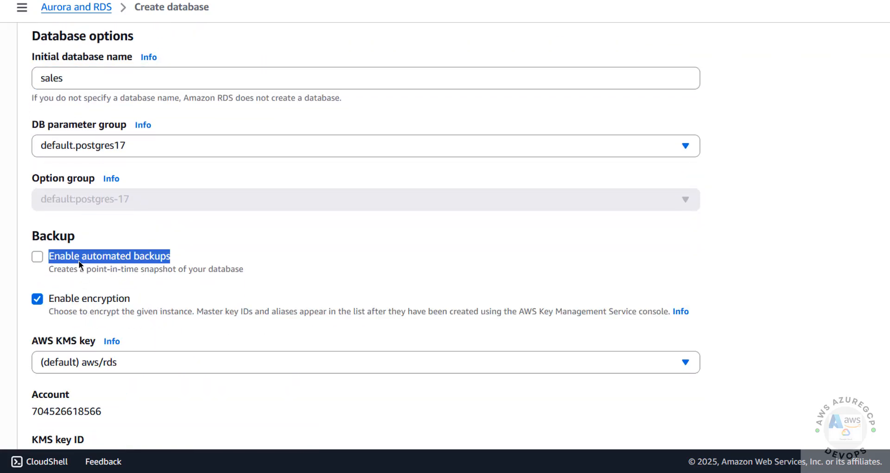
{"action": "left_click", "coordinate": [79, 260]}
Review the available backup retention periods without changing the selection, and turn off automated backups
{"action": "left_click", "coordinate": [85, 337]}
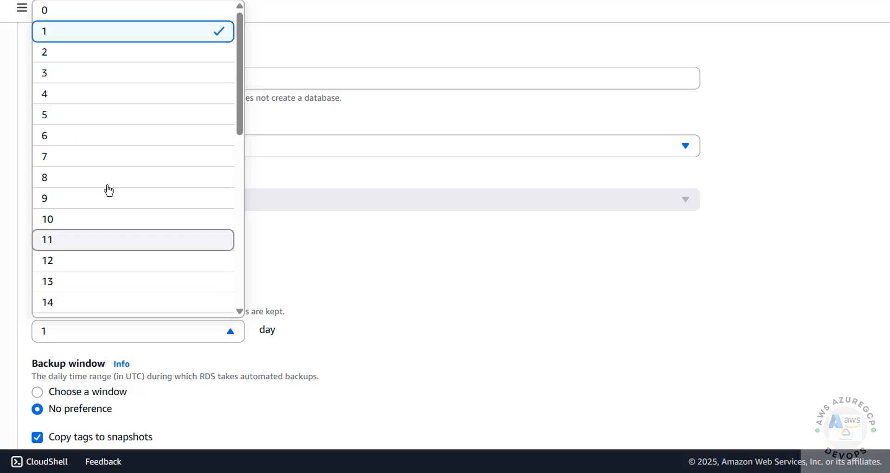
{"action": "scroll", "coordinate": [149, 209], "scroll_direction": "down", "scroll_amount": 10}
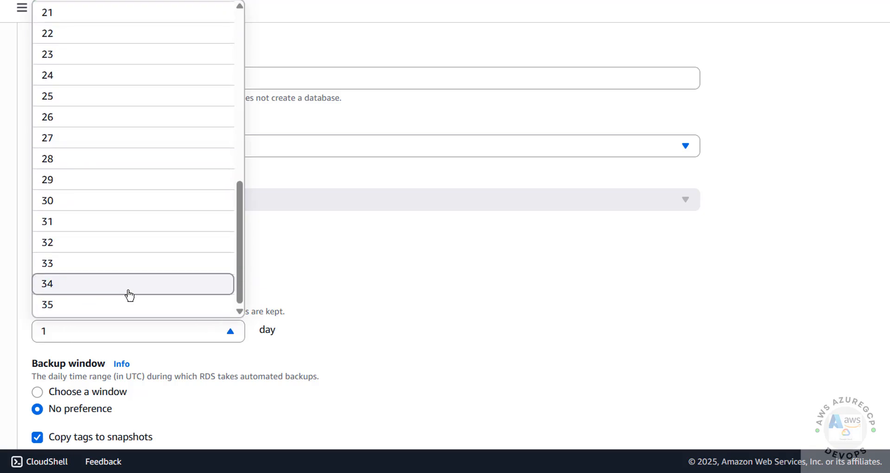
{"action": "scroll", "coordinate": [115, 246], "scroll_direction": "up", "scroll_amount": 10}
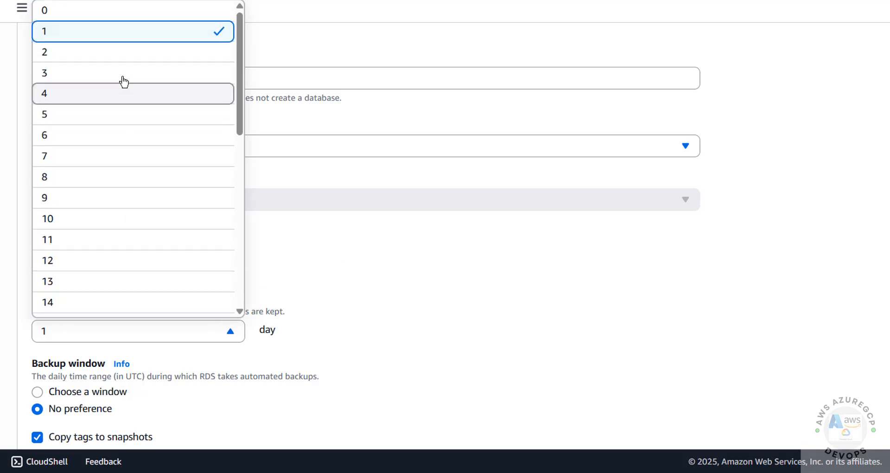
{"action": "left_click", "coordinate": [358, 262]}
{"action": "scroll", "coordinate": [343, 285], "scroll_direction": "down", "scroll_amount": 5}
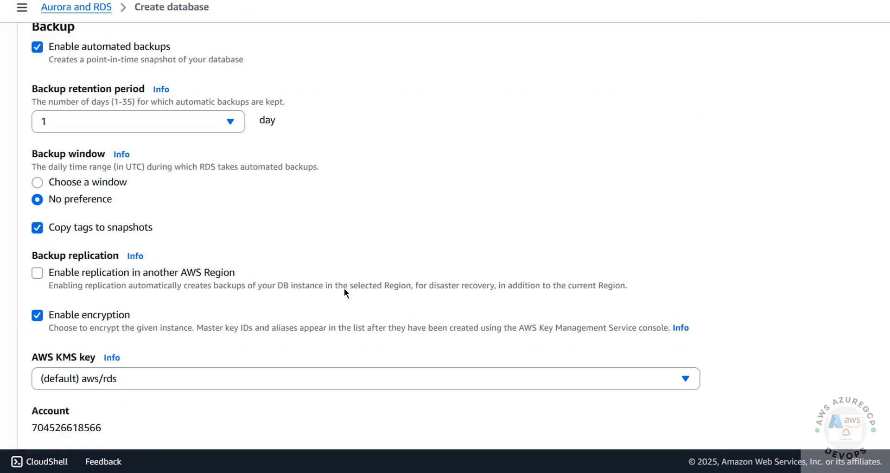
{"action": "left_click", "coordinate": [103, 49]}
Switch the maintenance window to Choose a window and back to No preference
{"action": "scroll", "coordinate": [152, 187], "scroll_direction": "down", "scroll_amount": 7}
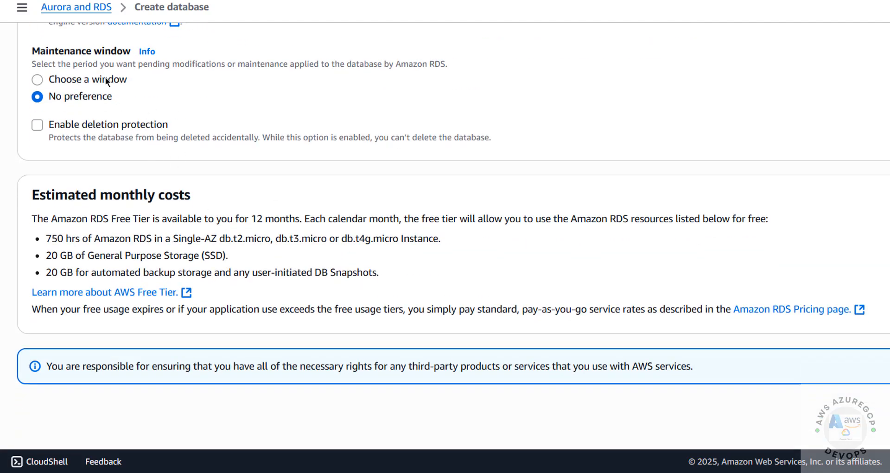
{"action": "left_click", "coordinate": [106, 82]}
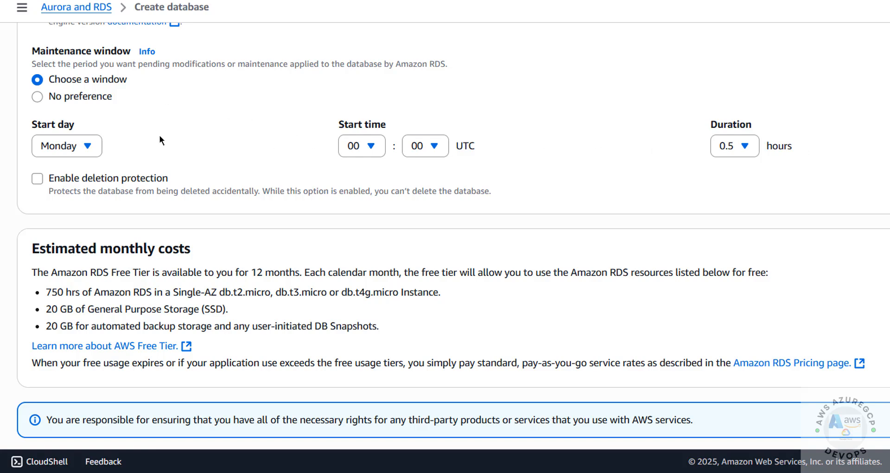
{"action": "left_click", "coordinate": [54, 99]}
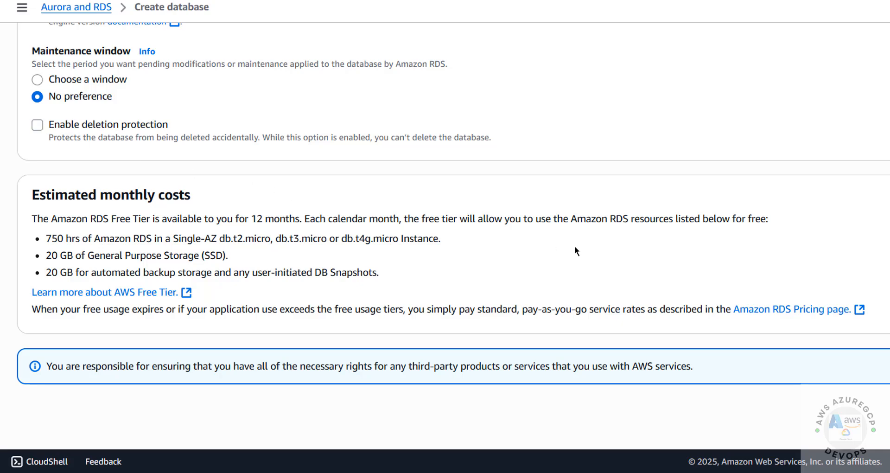
Look over the whole configuration form and create the database
{"action": "scroll", "coordinate": [575, 245], "scroll_direction": "up", "scroll_amount": 20}
{"action": "scroll", "coordinate": [575, 246], "scroll_direction": "down", "scroll_amount": 20}
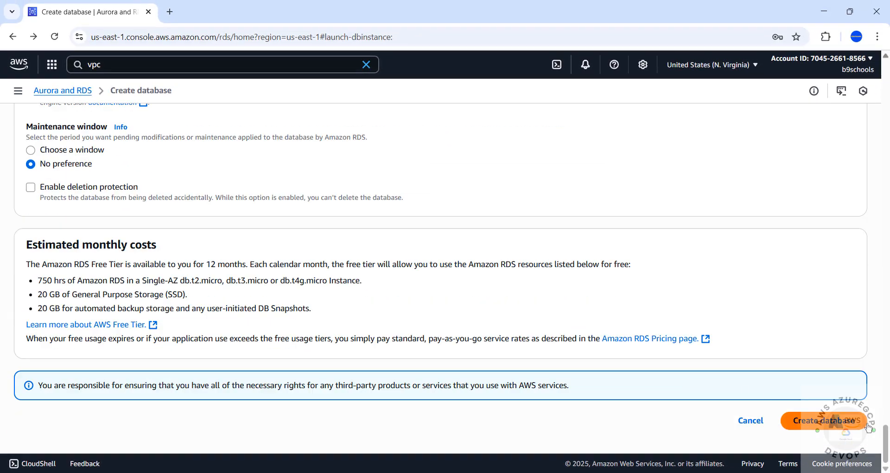
{"action": "left_click", "coordinate": [830, 420]}
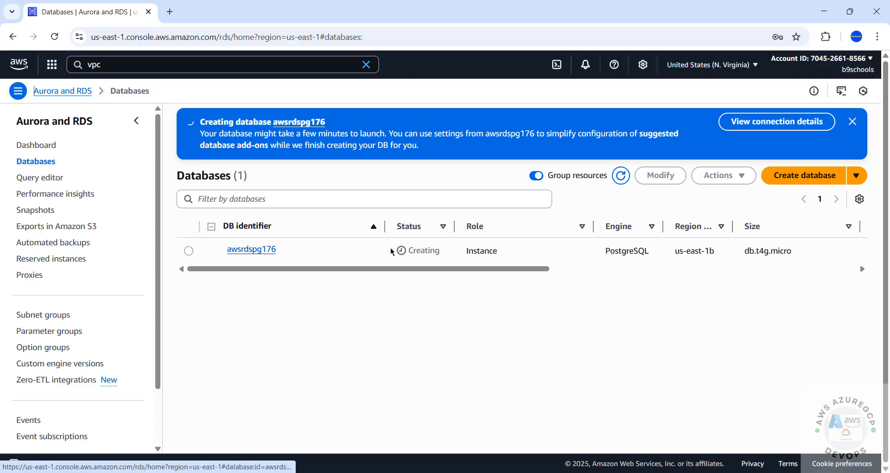
Open the awsrdspg176 instance and review the master username and masked password in its connection details
{"action": "left_click", "coordinate": [252, 249]}
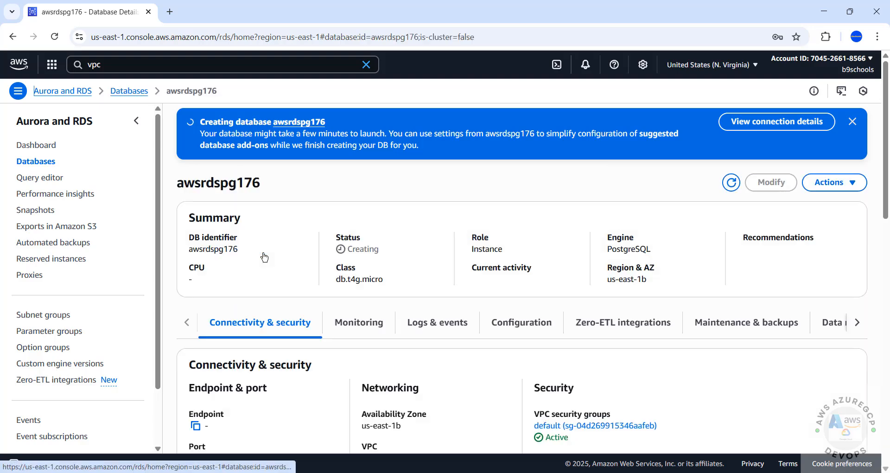
{"action": "left_click", "coordinate": [739, 123]}
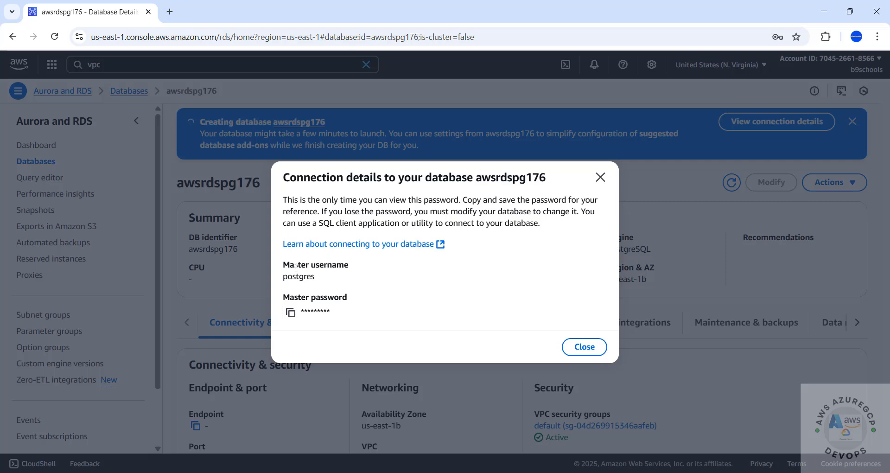
{"action": "left_click_drag", "start_coordinate": [287, 276], "coordinate": [360, 280]}
{"action": "left_click_drag", "start_coordinate": [314, 310], "coordinate": [306, 309]}
{"action": "left_click", "coordinate": [581, 346]}
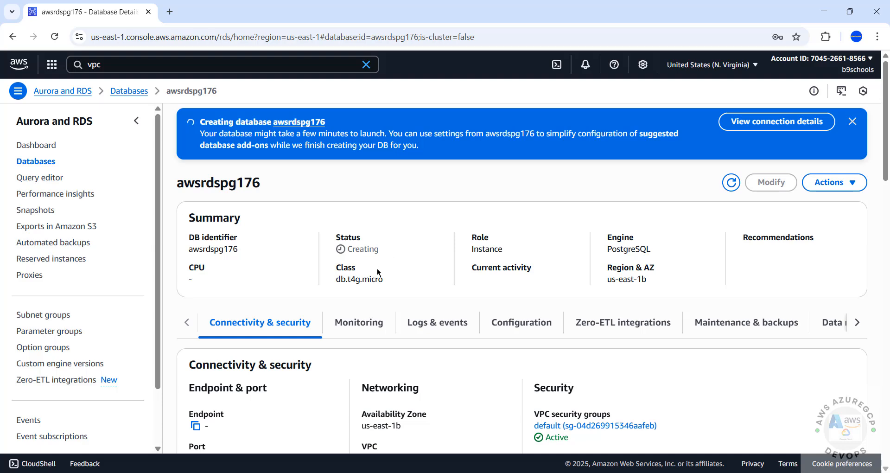
Recheck the connection details of awsrdspg176, including its endpoint once the instance is available
{"action": "left_click", "coordinate": [760, 122]}
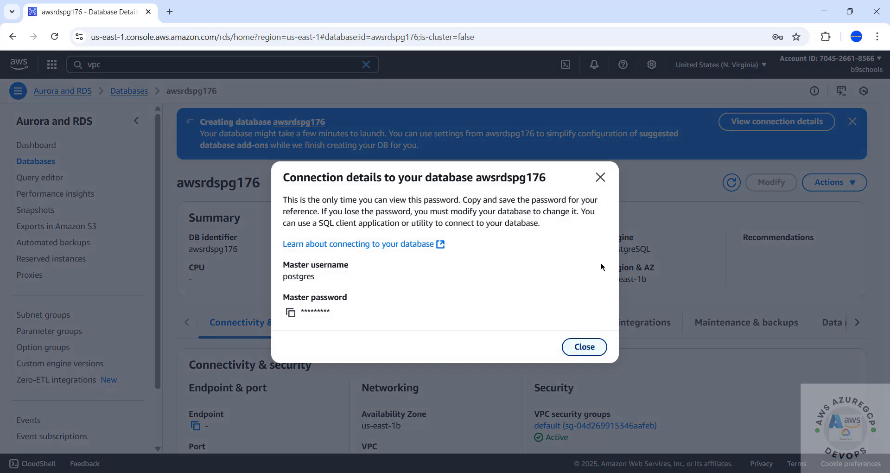
{"action": "left_click", "coordinate": [601, 177]}
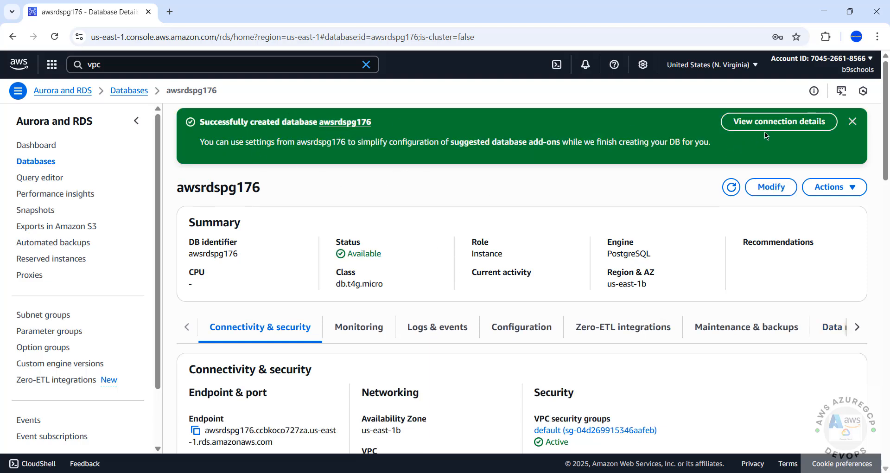
{"action": "left_click", "coordinate": [775, 124]}
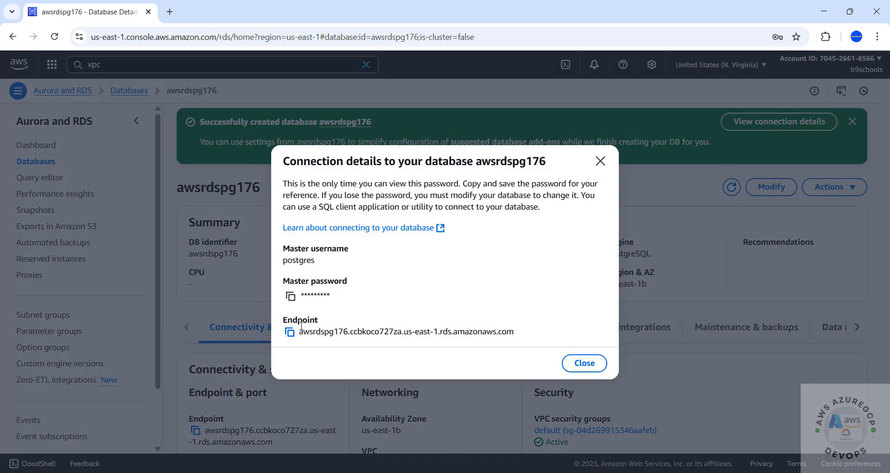
{"action": "left_click", "coordinate": [594, 165]}
Examine the configuration details of awsrdspg176, including its master username and instance class
{"action": "scroll", "coordinate": [399, 278], "scroll_direction": "down", "scroll_amount": 1}
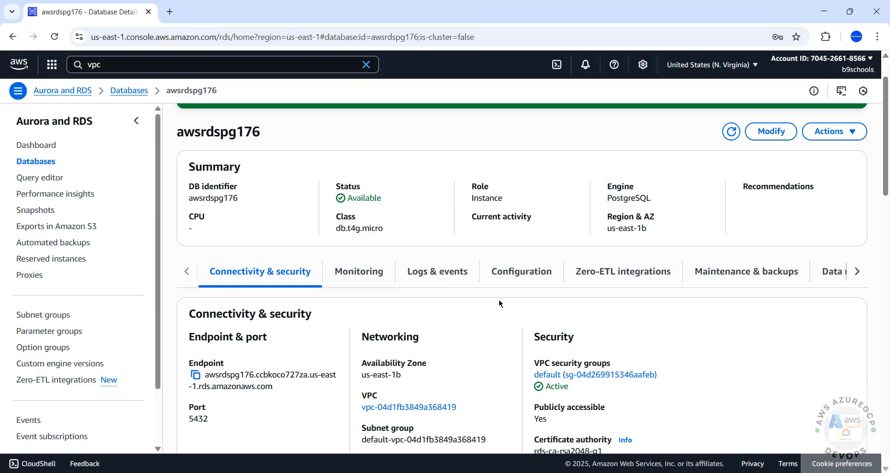
{"action": "left_click", "coordinate": [523, 277]}
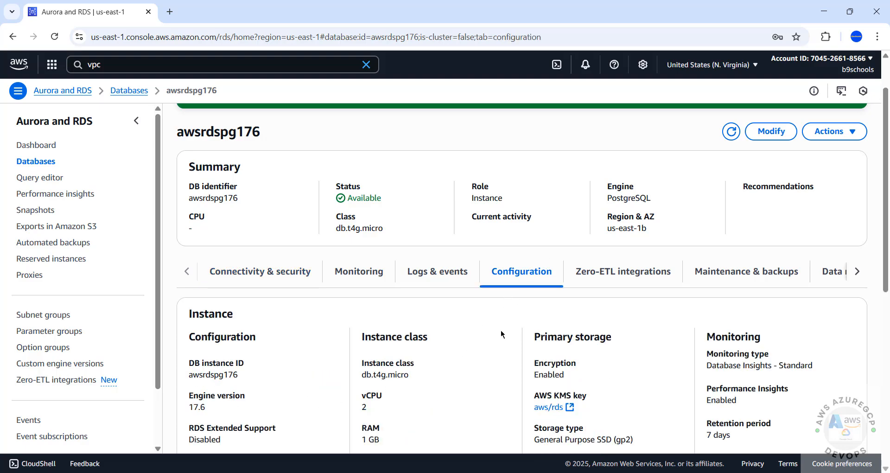
{"action": "scroll", "coordinate": [500, 334], "scroll_direction": "down", "scroll_amount": 4}
{"action": "left_click_drag", "start_coordinate": [360, 328], "coordinate": [398, 326]}
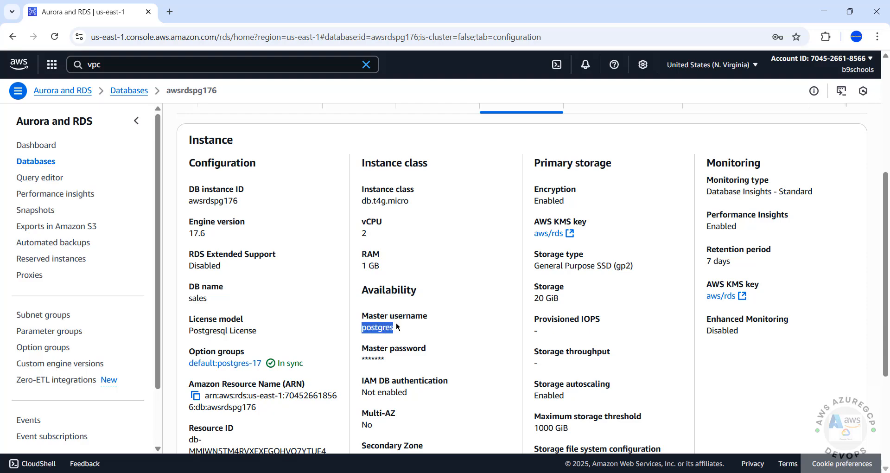
{"action": "scroll", "coordinate": [399, 326], "scroll_direction": "up", "scroll_amount": 5}
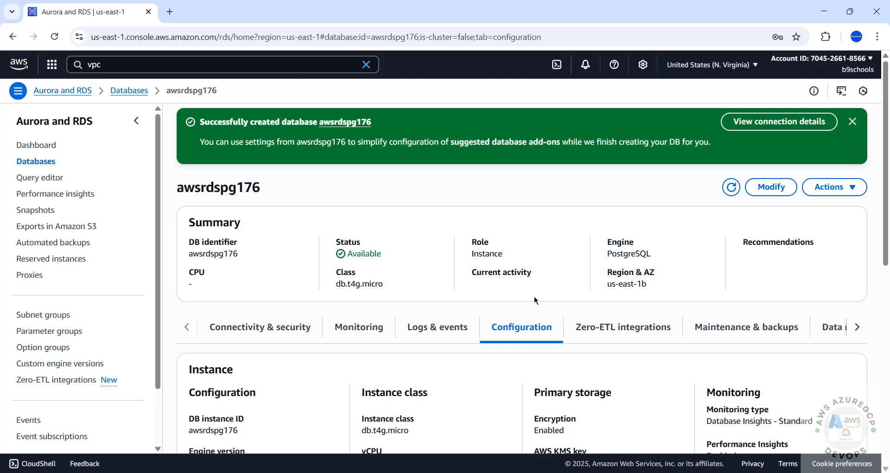
{"action": "left_click_drag", "start_coordinate": [351, 284], "coordinate": [383, 283]}
{"action": "scroll", "coordinate": [510, 304], "scroll_direction": "down", "scroll_amount": 3}
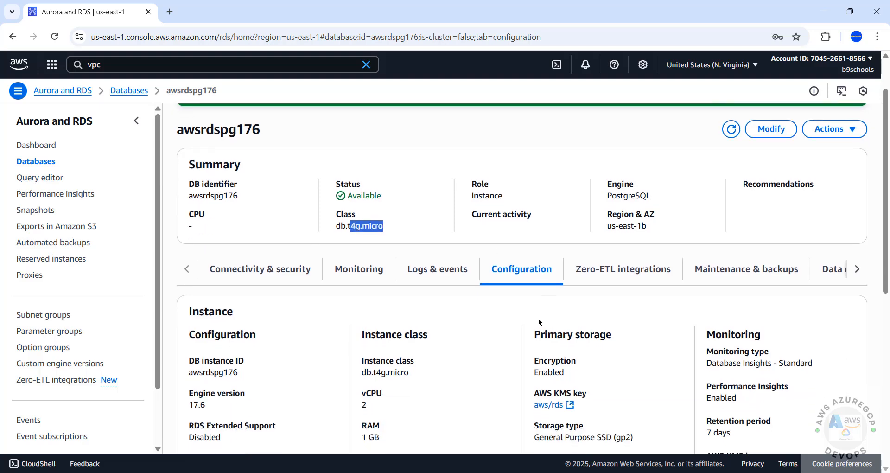
Open the connection details of the awsrdspg176 instance, copy its endpoint and close the details
{"action": "scroll", "coordinate": [533, 309], "scroll_direction": "up", "scroll_amount": 3}
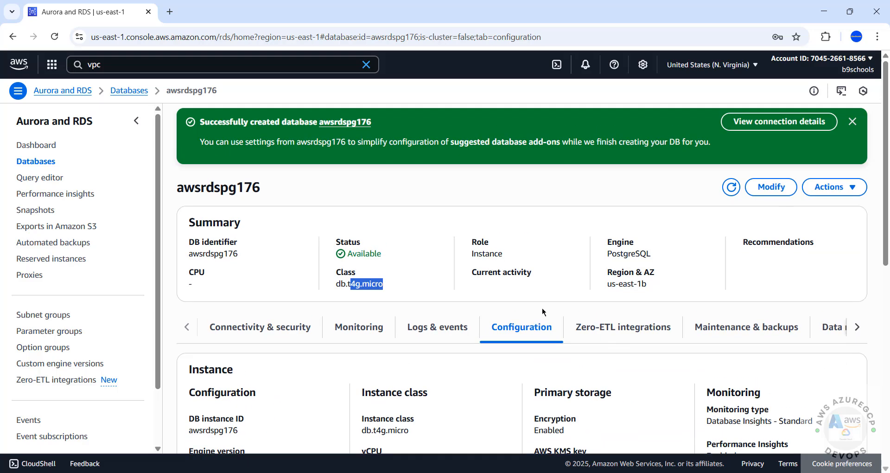
{"action": "left_click", "coordinate": [740, 126]}
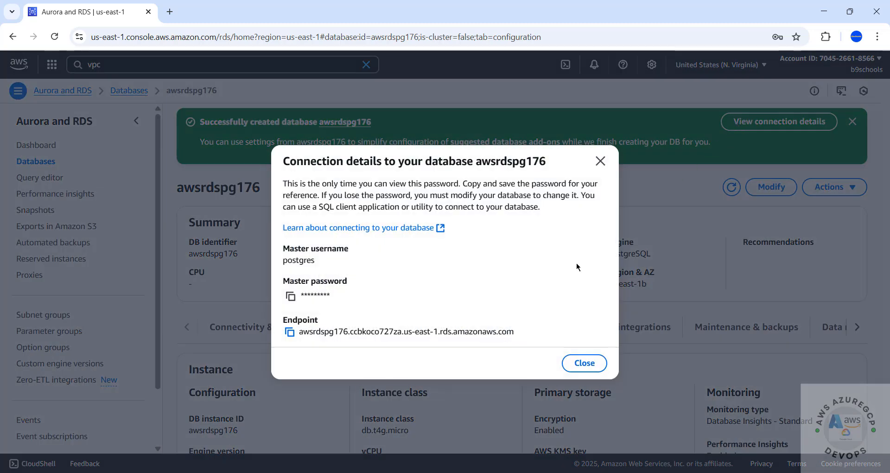
{"action": "left_click", "coordinate": [290, 333]}
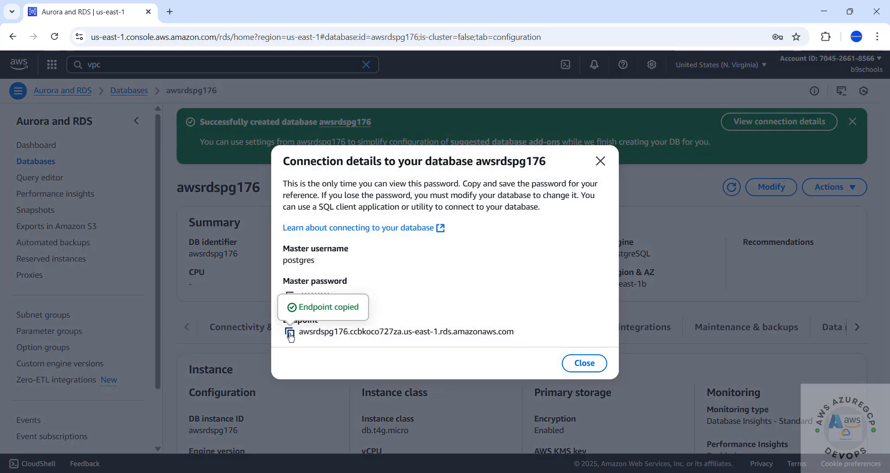
{"action": "left_click", "coordinate": [601, 162]}
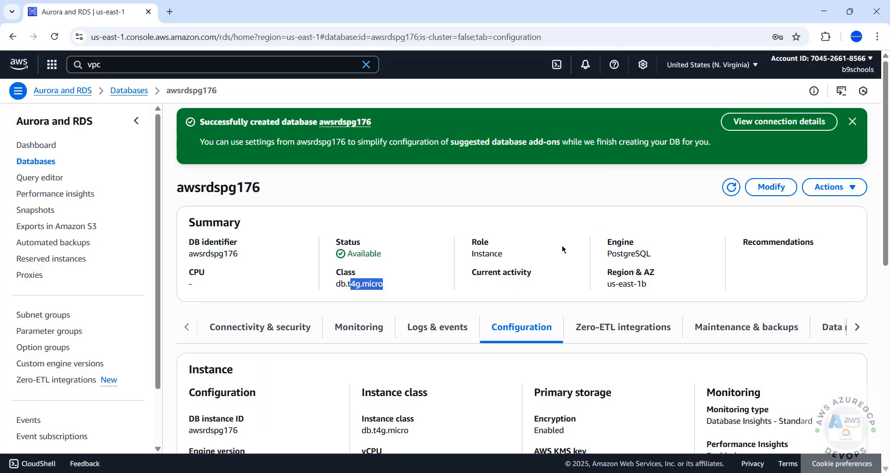
Switch to pgAdmin 4 and start registering a new server under Servers with the name awsrds176
{"action": "key", "text": "super"}
{"action": "type", "text": "pg"}
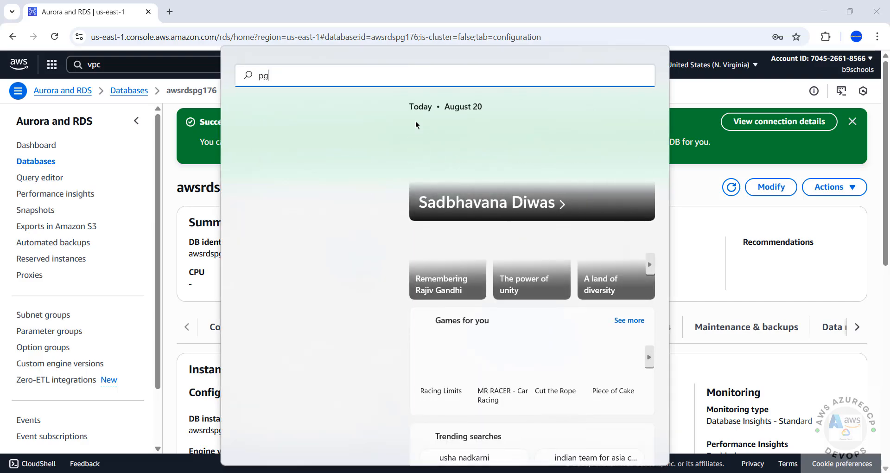
{"action": "type", "text": "admin 4"}
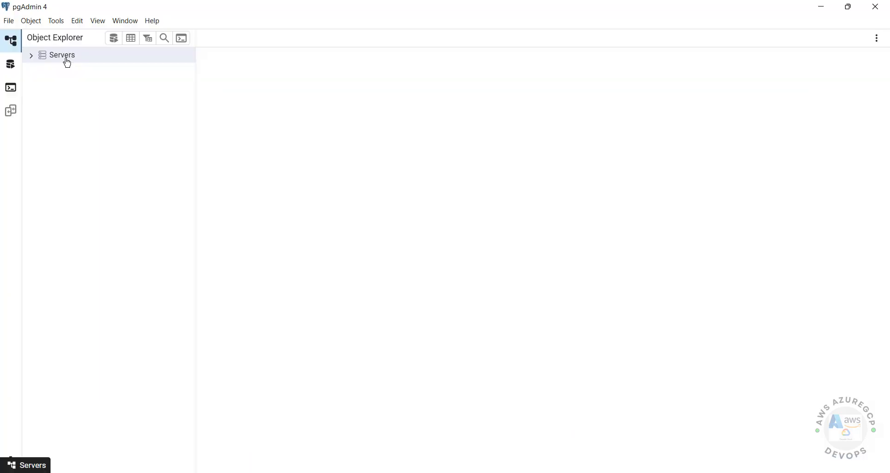
{"action": "right_click", "coordinate": [68, 61]}
{"action": "mouse_move", "coordinate": [83, 73]}
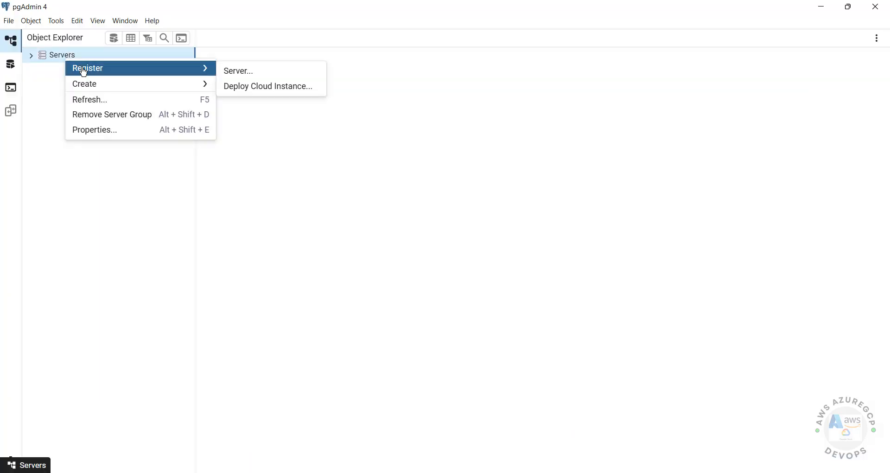
{"action": "left_click", "coordinate": [234, 73]}
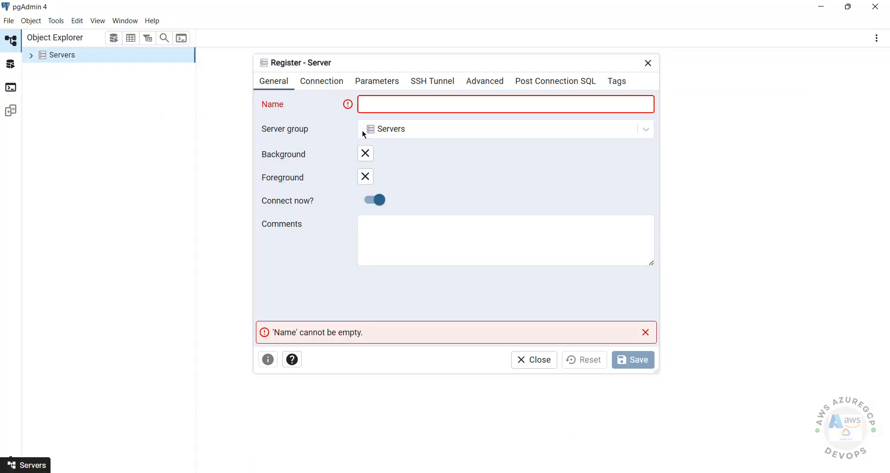
{"action": "type", "text": "awsrds"}
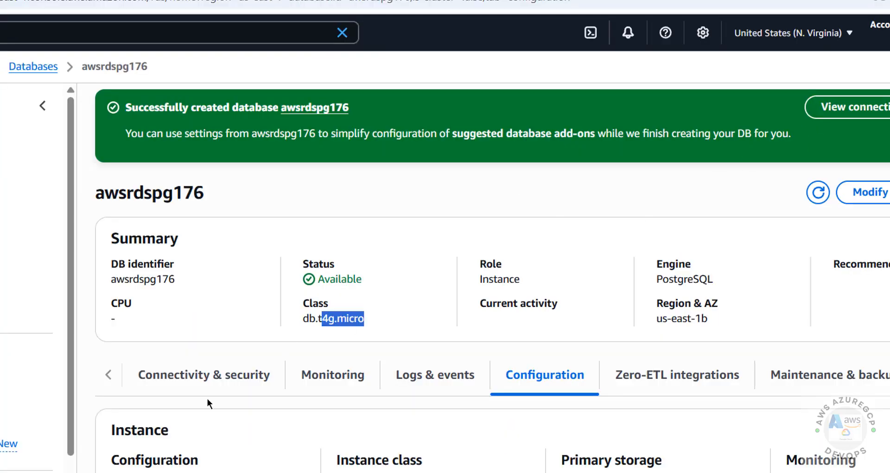
Copy the endpoint from the RDS instance's connectivity details and paste it as the host name of the new pgAdmin server
{"action": "scroll", "coordinate": [215, 365], "scroll_direction": "down", "scroll_amount": 3}
{"action": "left_click", "coordinate": [191, 237]}
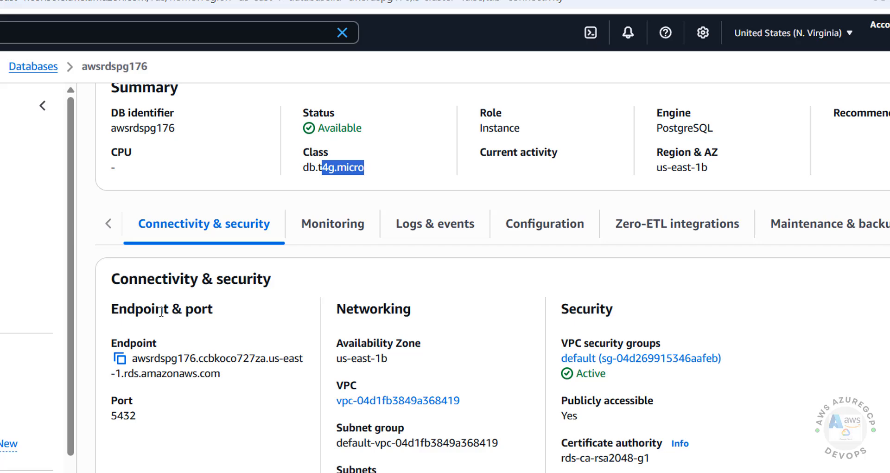
{"action": "left_click", "coordinate": [119, 358]}
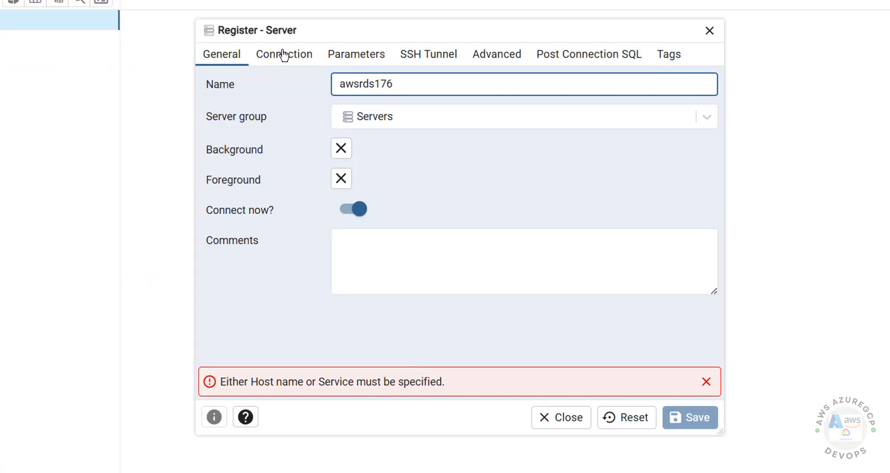
{"action": "left_click", "coordinate": [284, 54]}
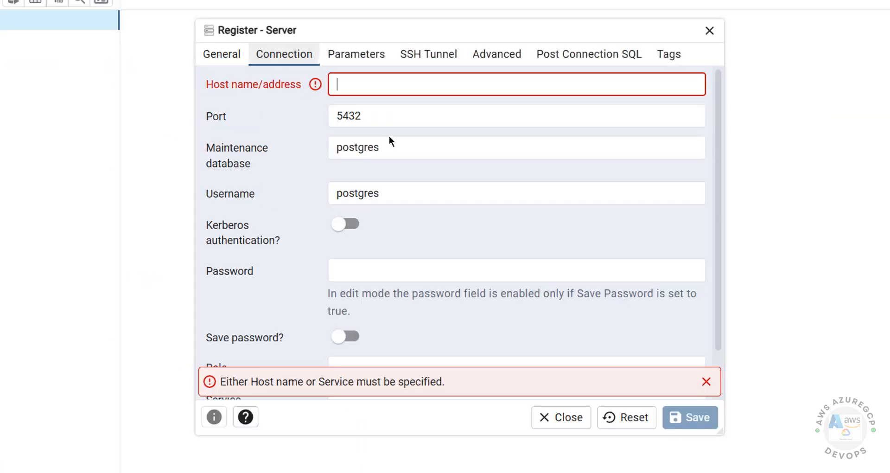
{"action": "key", "text": "ctrl+v"}
Check that the maintenance database and username are postgres, enter the master password and save the server registration
{"action": "left_click", "coordinate": [386, 143]}
{"action": "left_click_drag", "start_coordinate": [386, 143], "coordinate": [298, 142]}
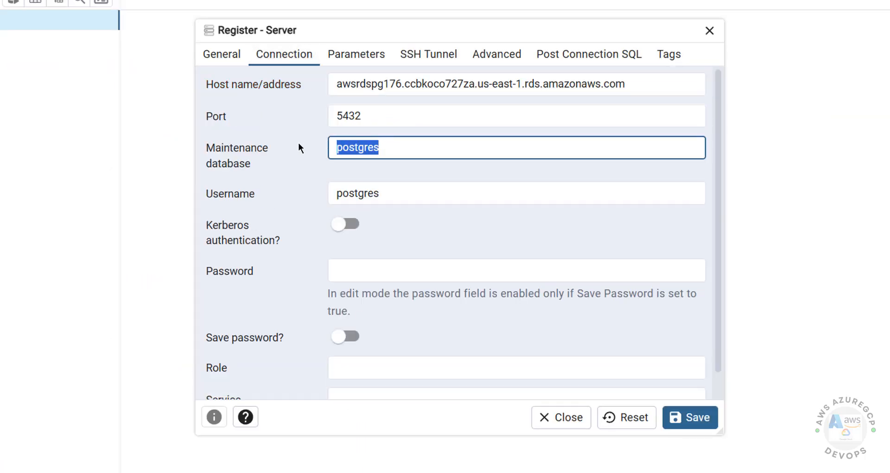
{"action": "left_click_drag", "start_coordinate": [390, 194], "coordinate": [330, 198]}
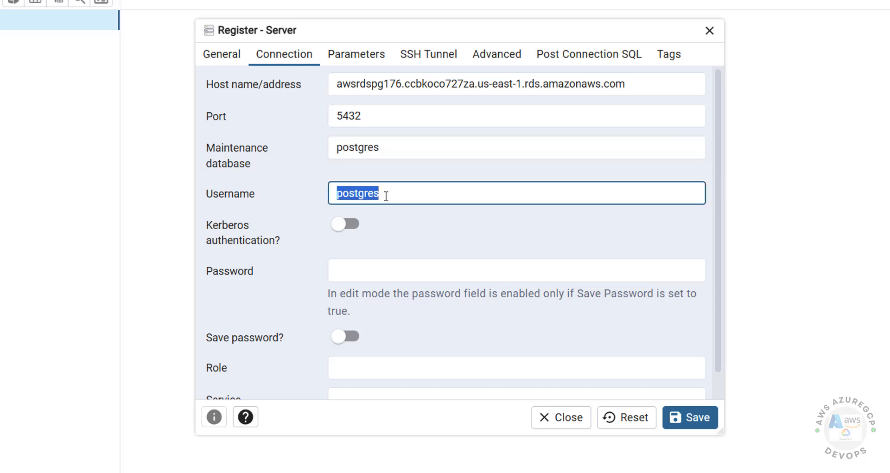
{"action": "left_click", "coordinate": [385, 271]}
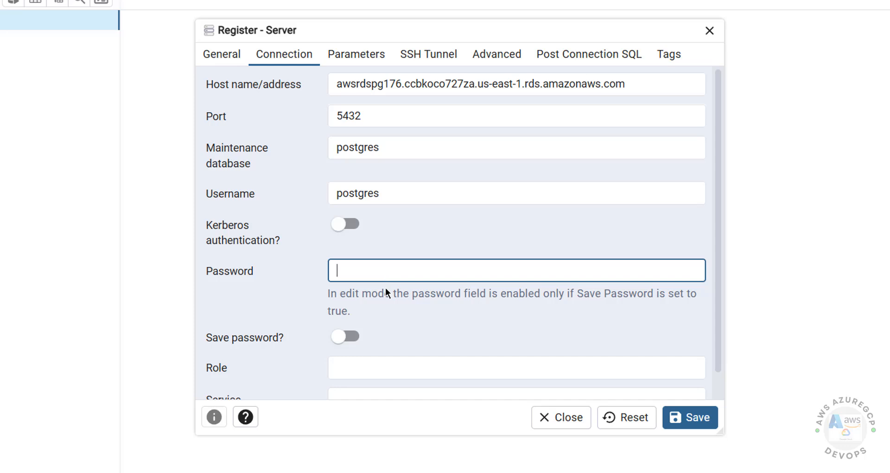
{"action": "type", "text": "••••••"}
{"action": "left_click", "coordinate": [694, 417]}
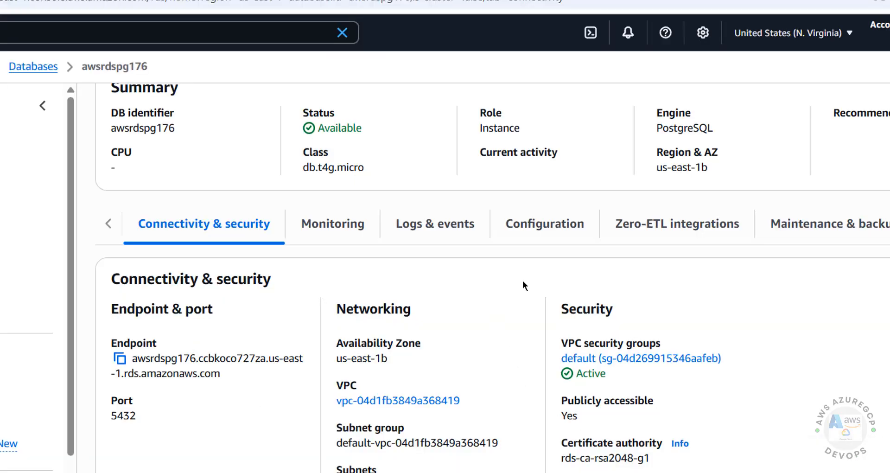
Open the inbound rules of the RDS instance's default VPC security group for editing and add a rule of type PostgreSQL
{"action": "left_click", "coordinate": [630, 368]}
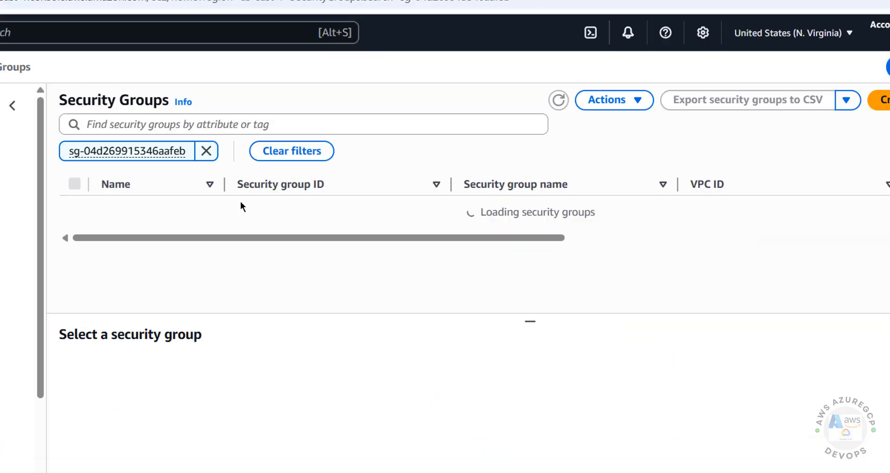
{"action": "left_click", "coordinate": [302, 209]}
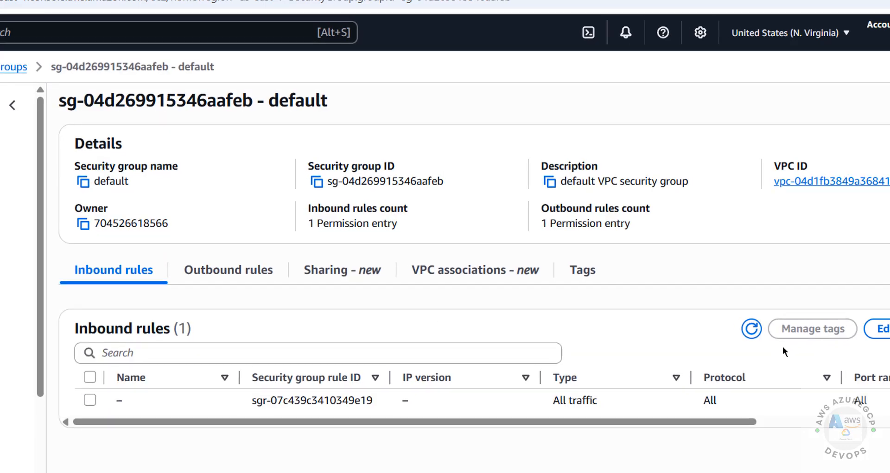
{"action": "left_click", "coordinate": [881, 329]}
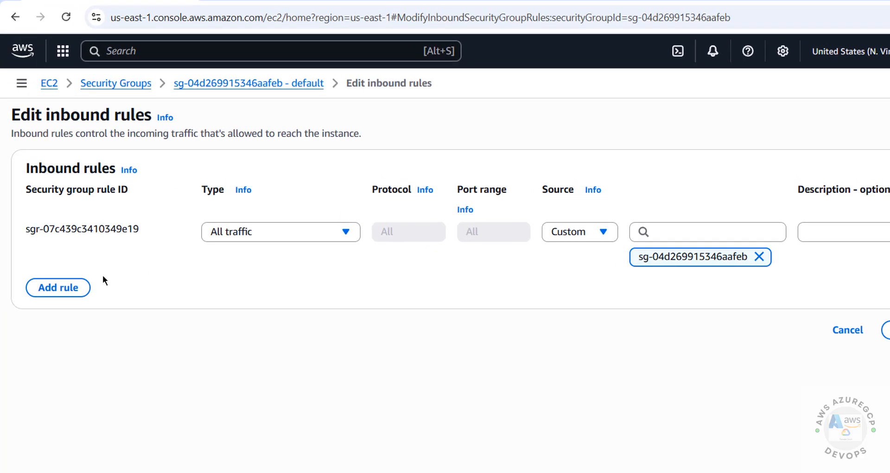
{"action": "left_click", "coordinate": [59, 287]}
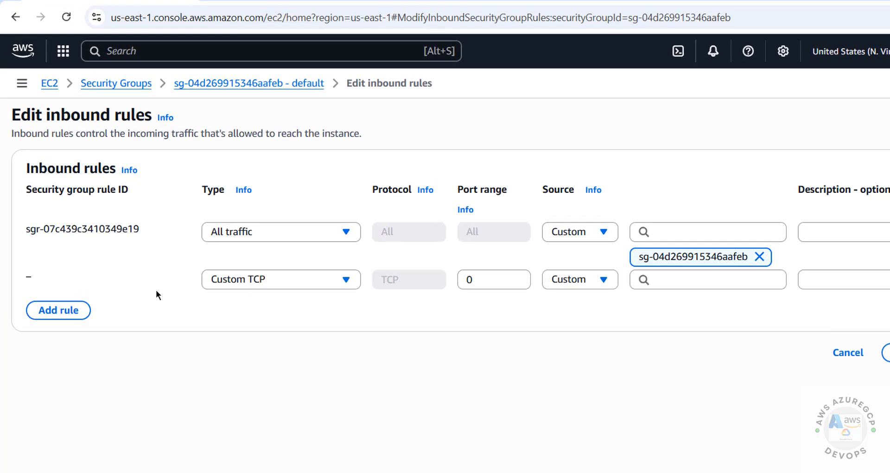
{"action": "left_click", "coordinate": [298, 280]}
{"action": "left_click", "coordinate": [280, 395]}
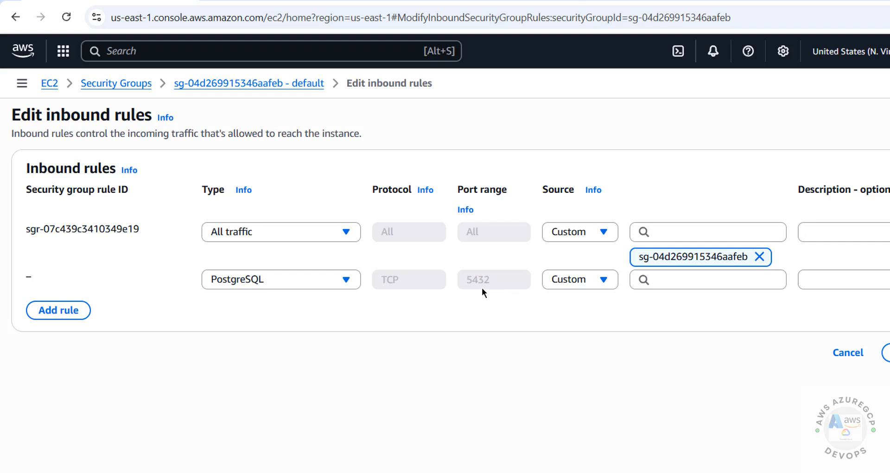
Set the source of the new PostgreSQL rule to My IP and save the inbound rules
{"action": "left_click", "coordinate": [593, 280]}
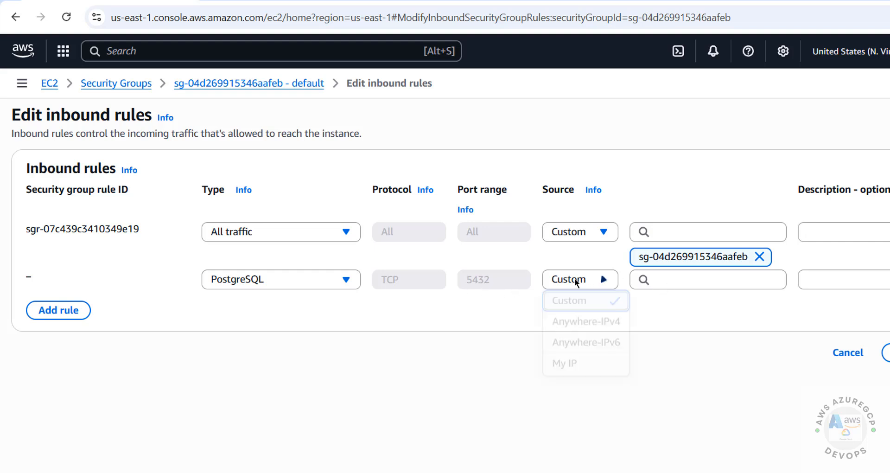
{"action": "left_click", "coordinate": [569, 366]}
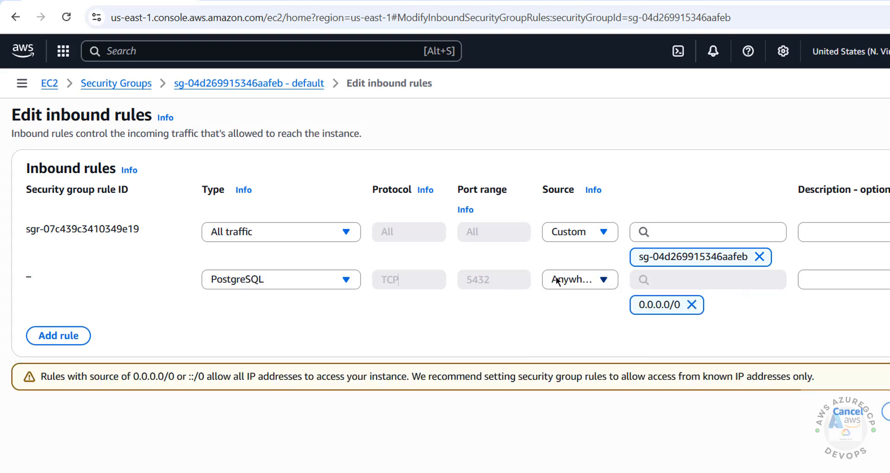
{"action": "left_click", "coordinate": [557, 279]}
{"action": "left_click", "coordinate": [557, 302]}
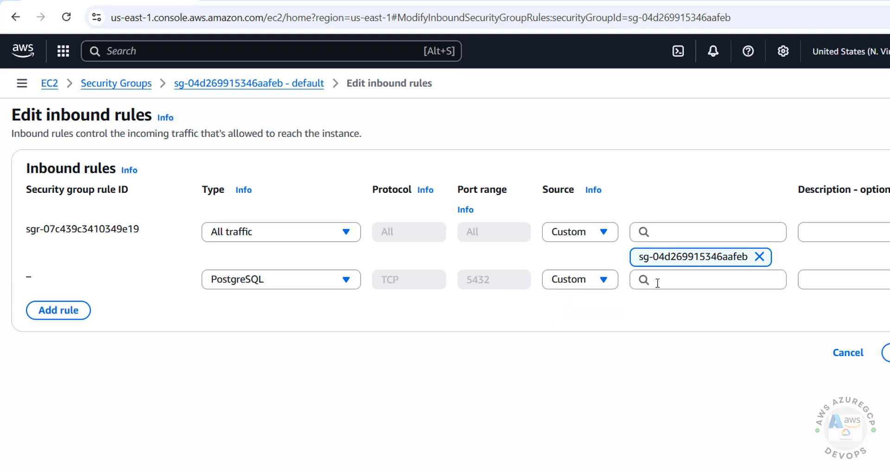
{"action": "left_click", "coordinate": [575, 284]}
{"action": "left_click", "coordinate": [571, 365]}
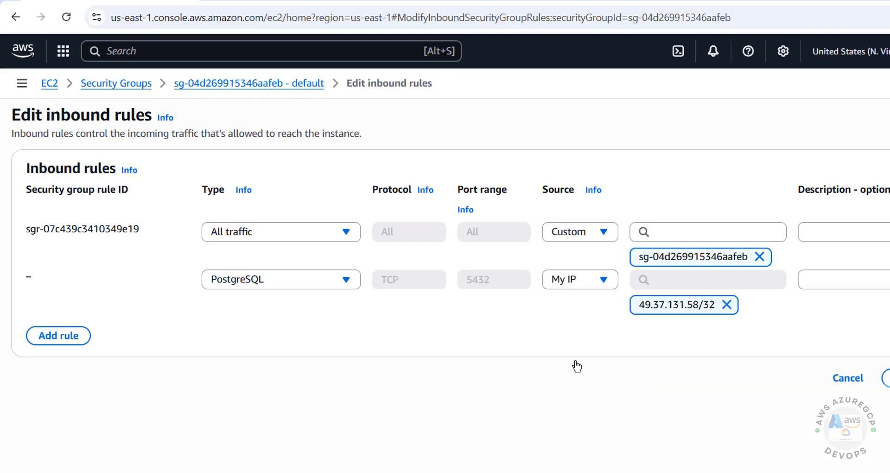
{"action": "left_click", "coordinate": [887, 378]}
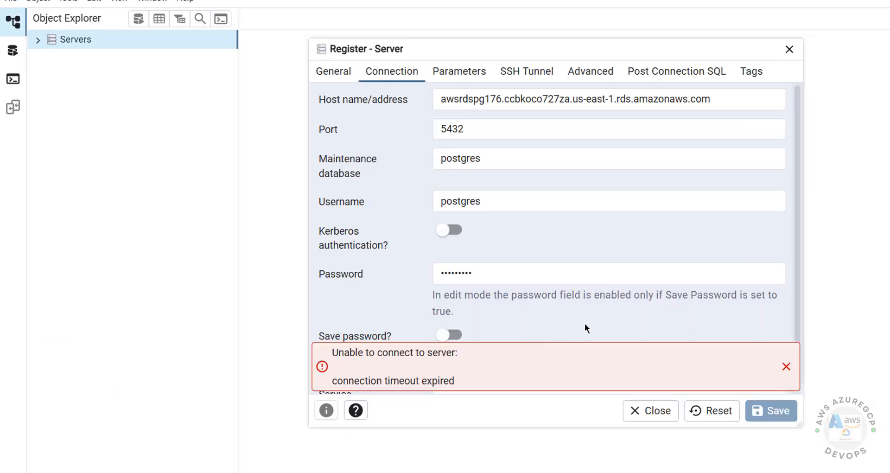
Return to pgAdmin's server registration, re-enter the master password and save the connection again
{"action": "left_click", "coordinate": [511, 277]}
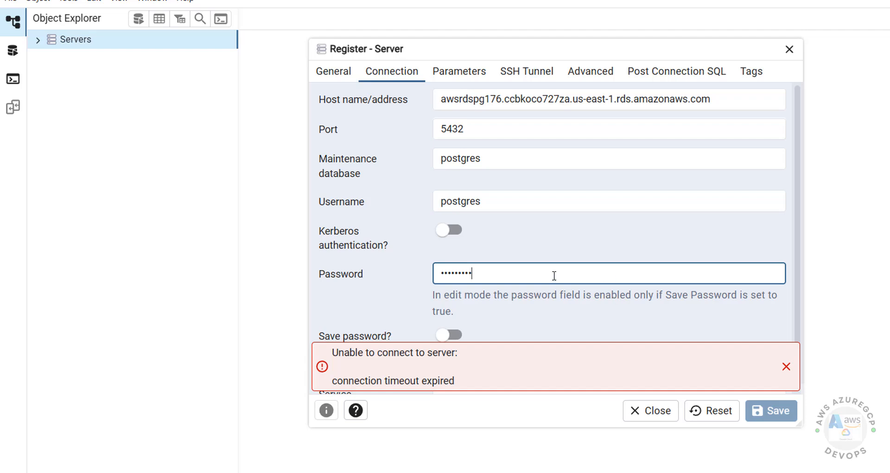
{"action": "left_click_drag", "start_coordinate": [554, 276], "coordinate": [371, 281]}
{"action": "type", "text": "******"}
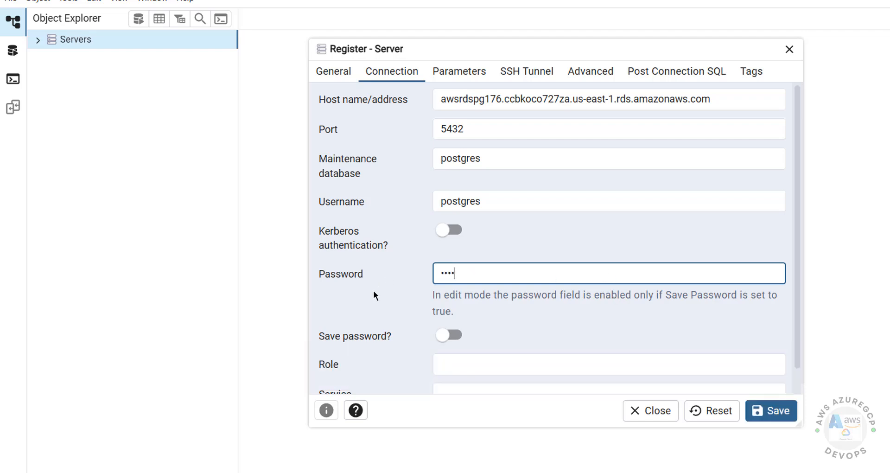
{"action": "type", "text": "***"}
{"action": "left_click", "coordinate": [761, 403]}
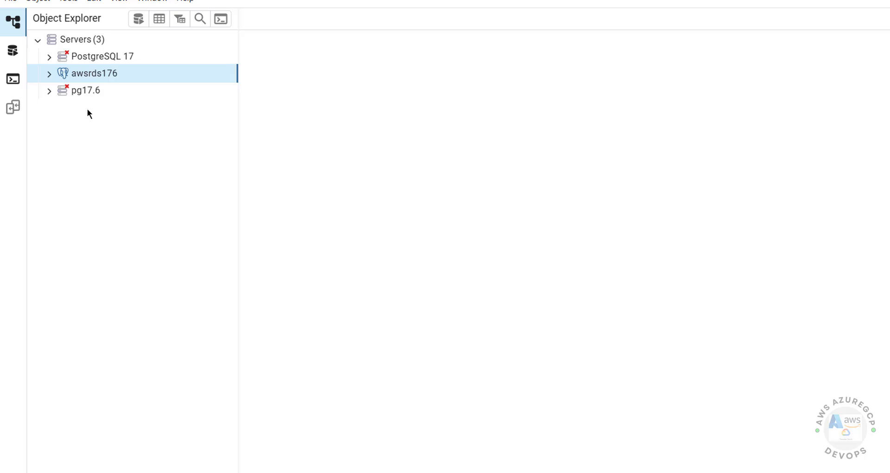
Expand the awsrds176 server and look through its databases and login/group roles
{"action": "left_click", "coordinate": [49, 74]}
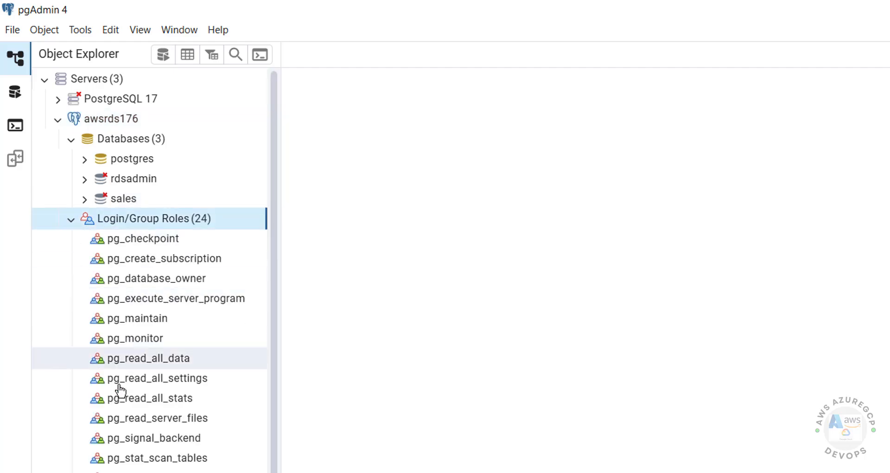
{"action": "scroll", "coordinate": [139, 413], "scroll_direction": "down", "scroll_amount": 2}
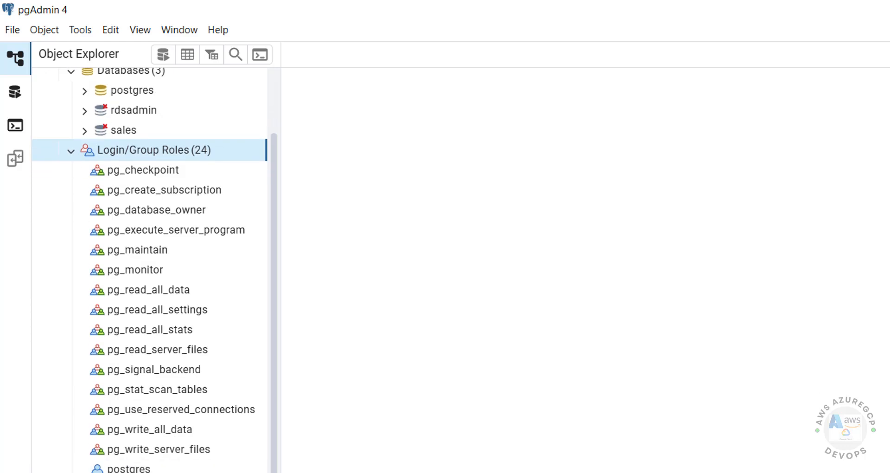
{"action": "scroll", "coordinate": [139, 318], "scroll_direction": "up", "scroll_amount": 2}
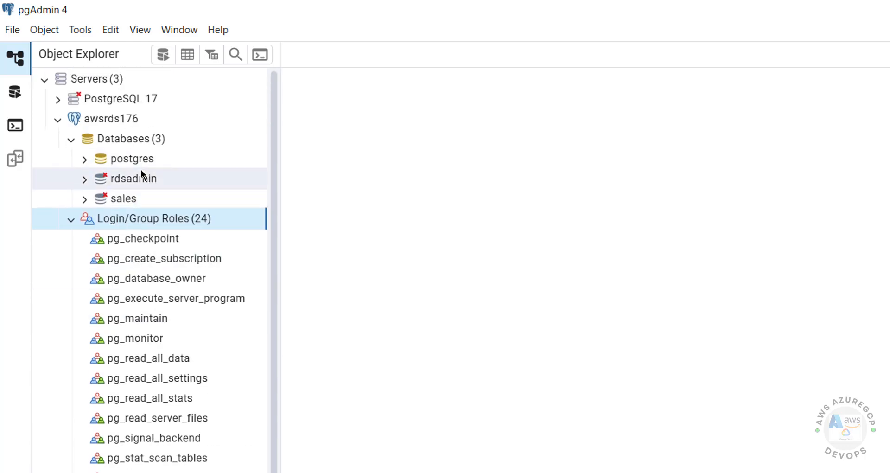
Connect to the sales database on awsrds176, open a Query Tool for it and run select version();
{"action": "left_click", "coordinate": [158, 198]}
{"action": "right_click", "coordinate": [116, 200]}
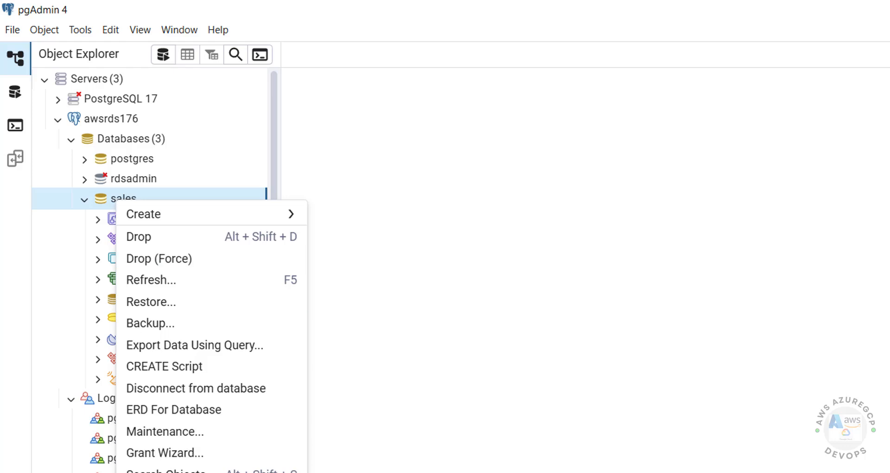
{"action": "key", "text": "alt+shift+q"}
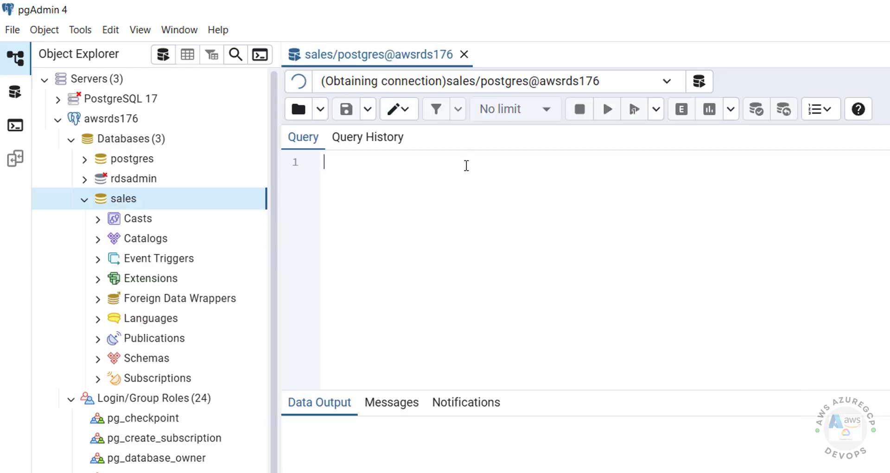
{"action": "type", "text": "select ver"}
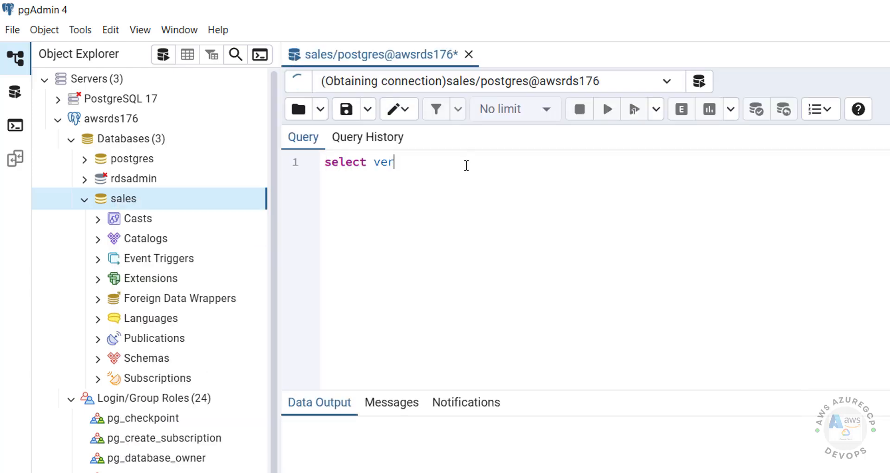
{"action": "type", "text": "sion();"}
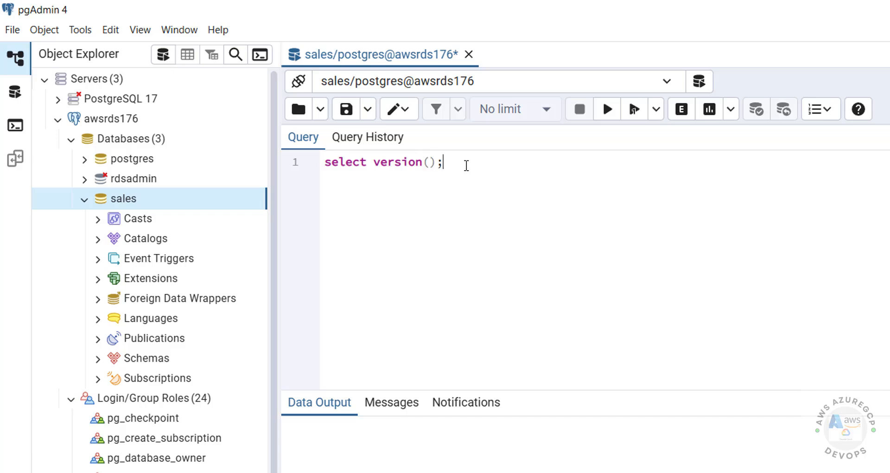
{"action": "key", "text": "ctrl+a"}
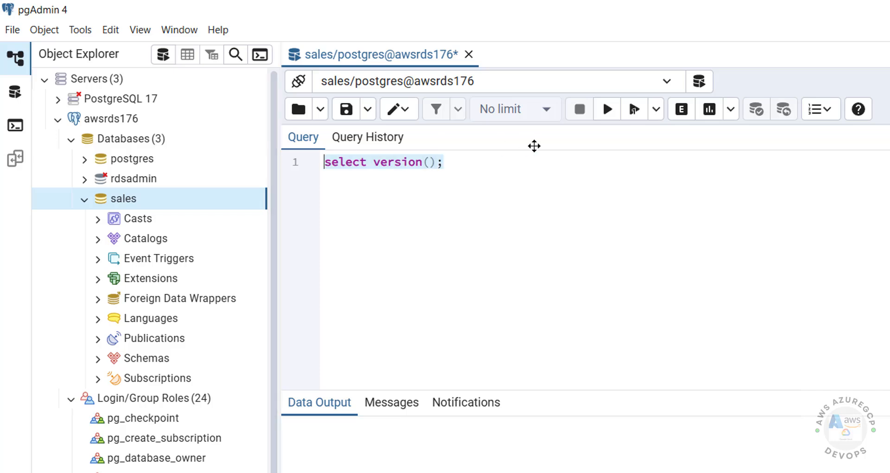
{"action": "left_click", "coordinate": [608, 109]}
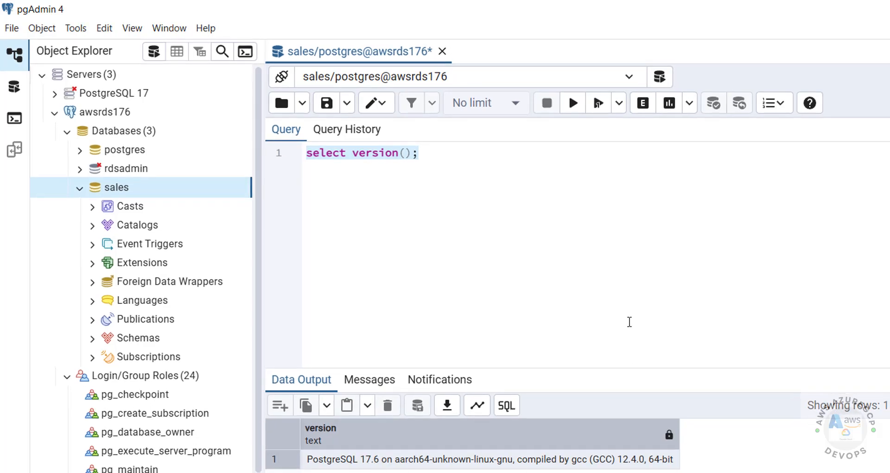
{"action": "left_click", "coordinate": [598, 235]}
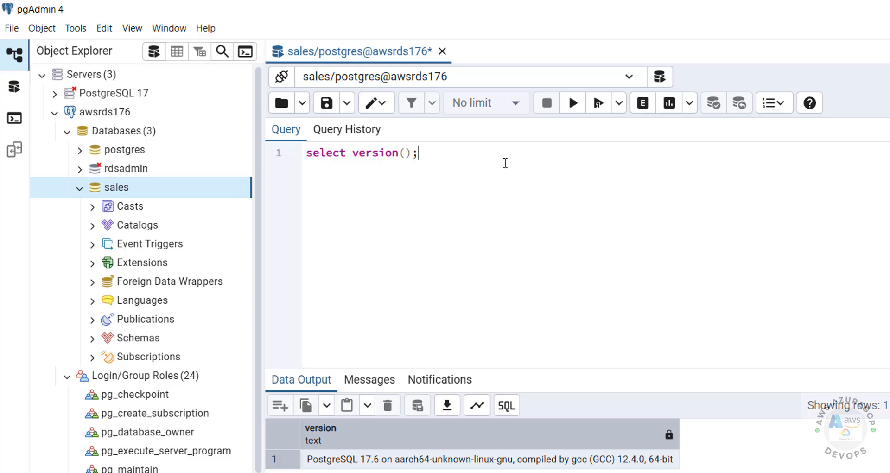
Open a PSQL Tool session for the sales database on awsrds176 and highlight its connection details
{"action": "left_click", "coordinate": [54, 113]}
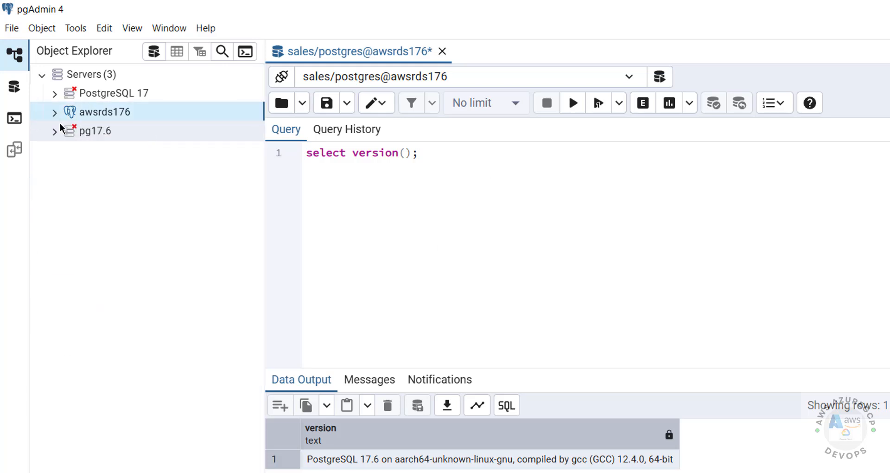
{"action": "left_click", "coordinate": [54, 113]}
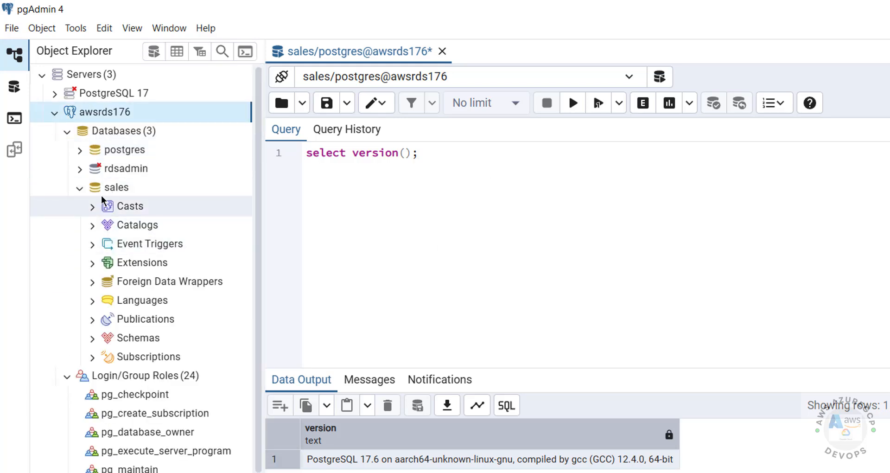
{"action": "right_click", "coordinate": [111, 188]}
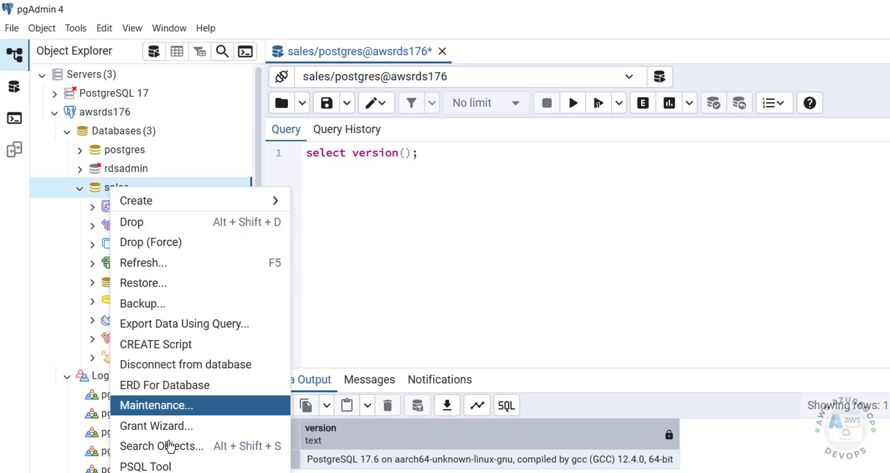
{"action": "left_click", "coordinate": [147, 466]}
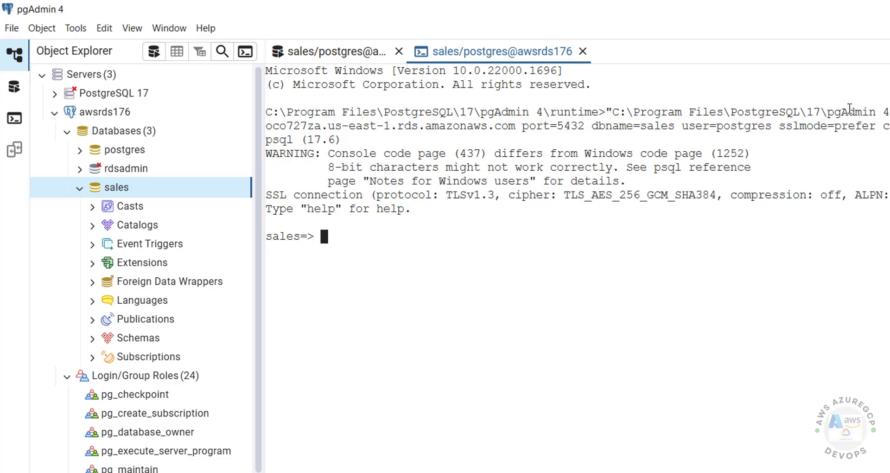
{"action": "left_click_drag", "start_coordinate": [266, 126], "coordinate": [778, 128]}
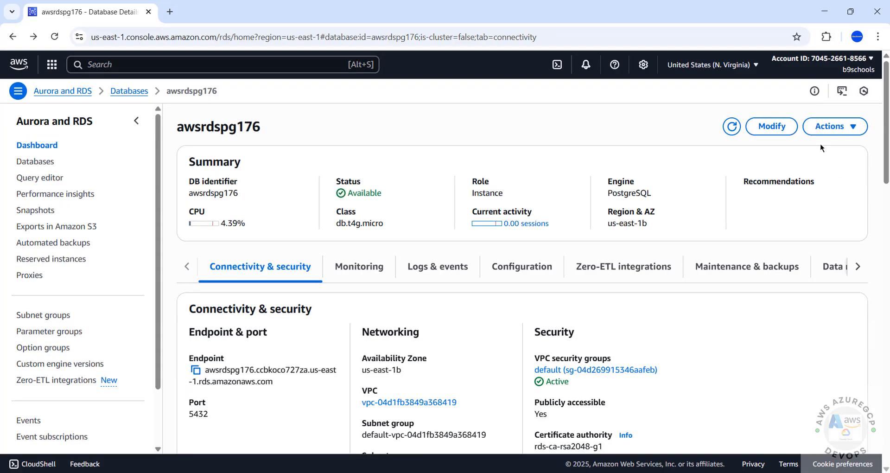
Switch to the AWS RDS console, look over the actions offered for awsrdspg176 and review its configuration details
{"action": "left_click", "coordinate": [832, 126]}
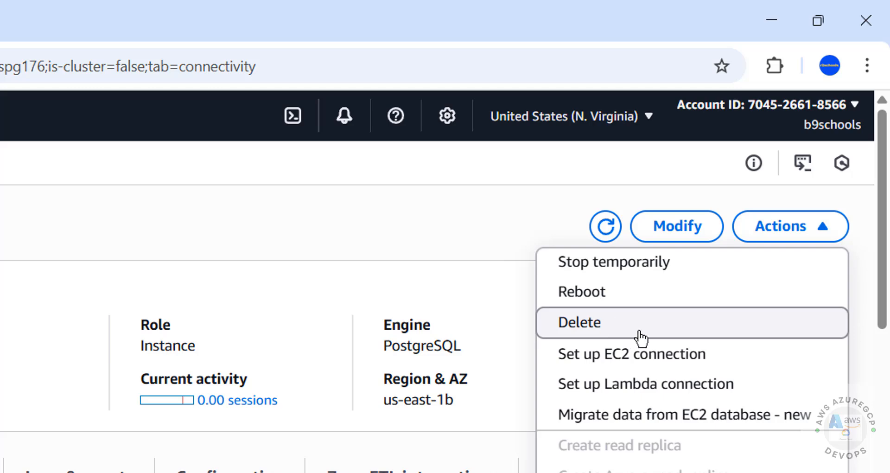
{"action": "left_click", "coordinate": [461, 227]}
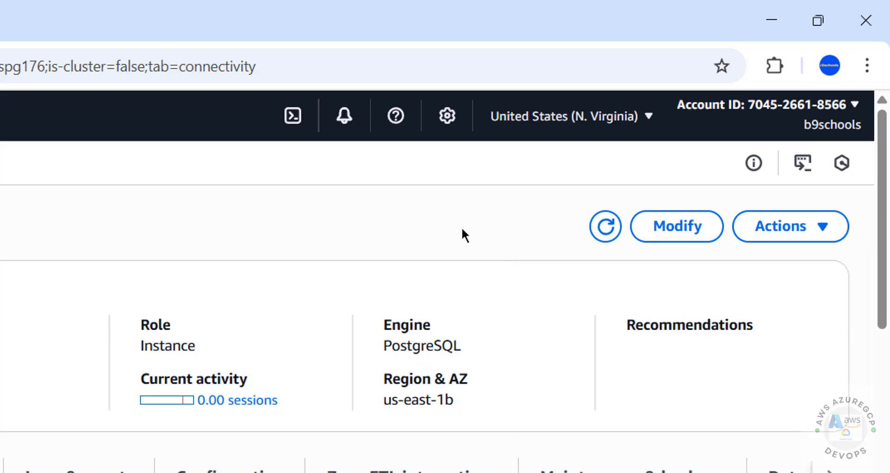
{"action": "left_click", "coordinate": [260, 468]}
{"action": "scroll", "coordinate": [260, 469], "scroll_direction": "down", "scroll_amount": 5}
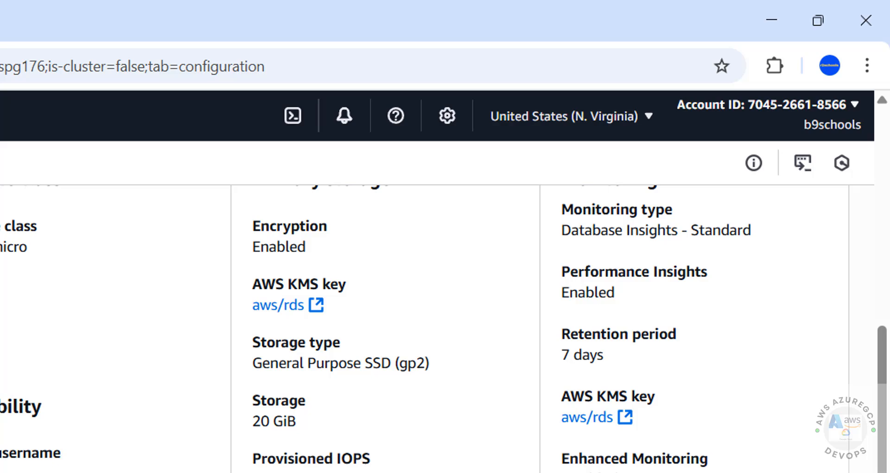
Open the modification form of awsrdspg176, review its settings and master password fields, leave it without changes and reopen the instance's details
{"action": "scroll", "coordinate": [670, 357], "scroll_direction": "up", "scroll_amount": 5}
{"action": "left_click", "coordinate": [686, 234]}
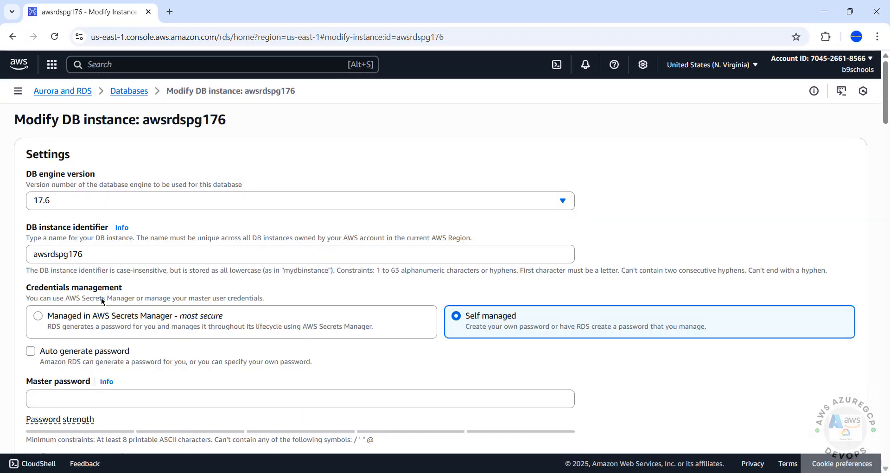
{"action": "scroll", "coordinate": [102, 301], "scroll_direction": "down", "scroll_amount": 3}
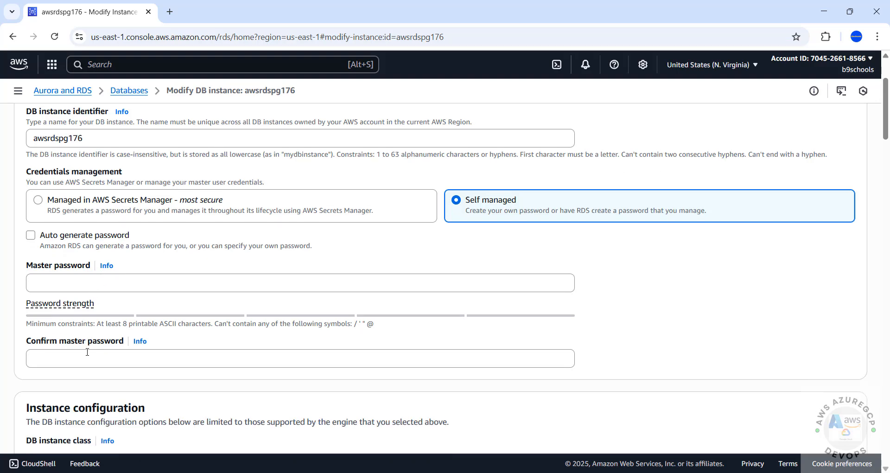
{"action": "left_click", "coordinate": [87, 358]}
{"action": "left_click", "coordinate": [95, 284]}
{"action": "scroll", "coordinate": [184, 350], "scroll_direction": "down", "scroll_amount": 20}
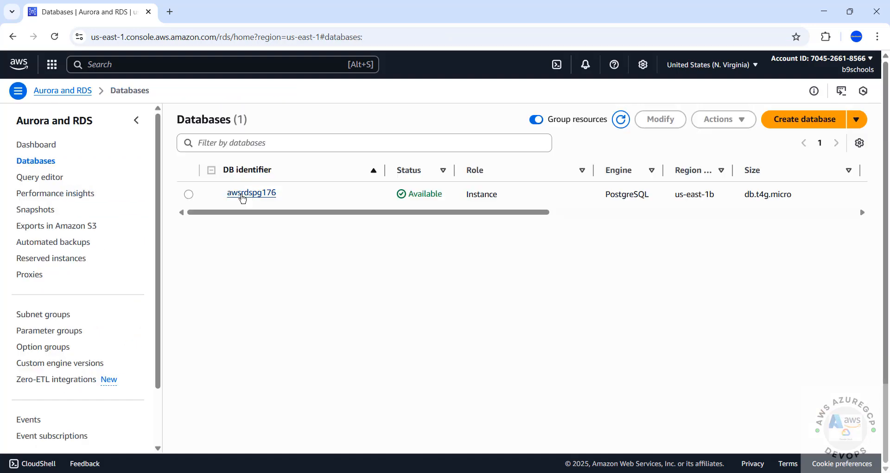
{"action": "left_click", "coordinate": [241, 194]}
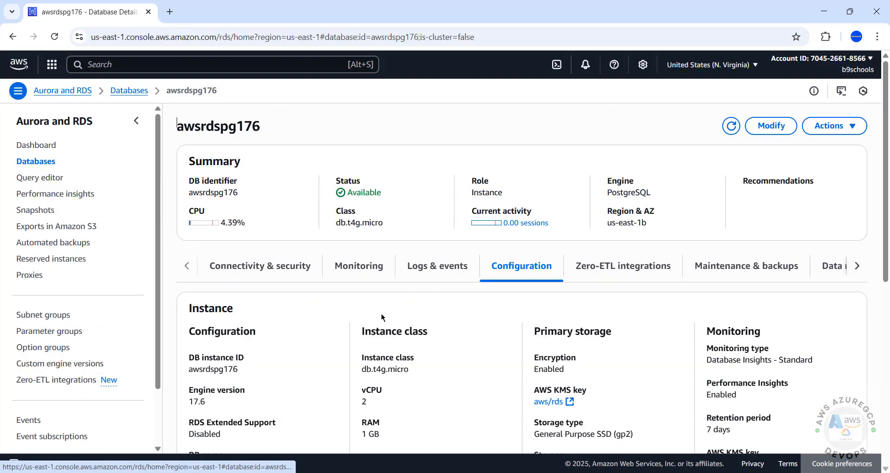